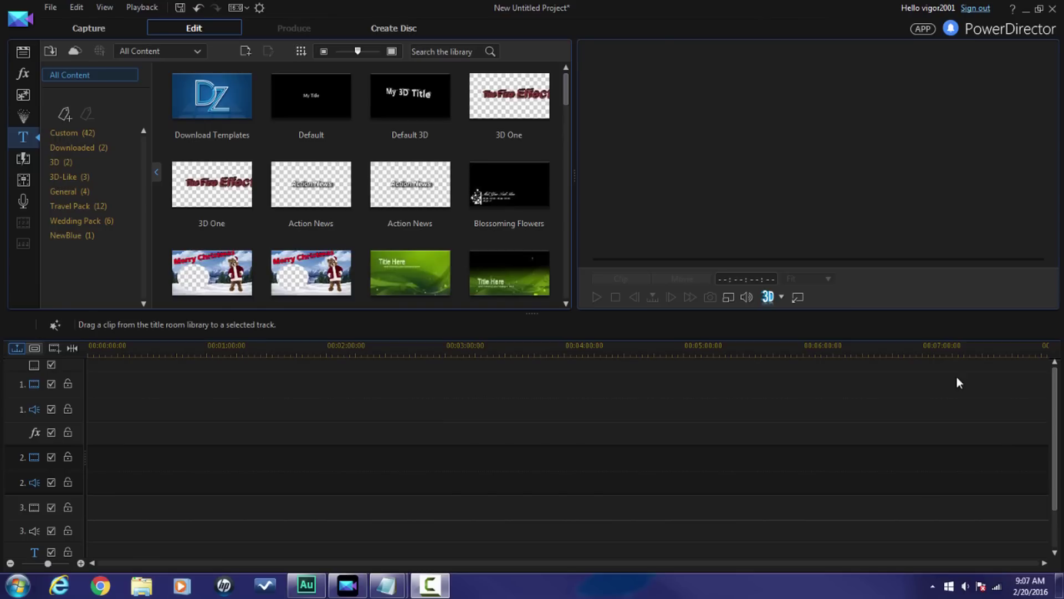
Bring the Notepad window with the Star Wars crawl text to the front
click(386, 585)
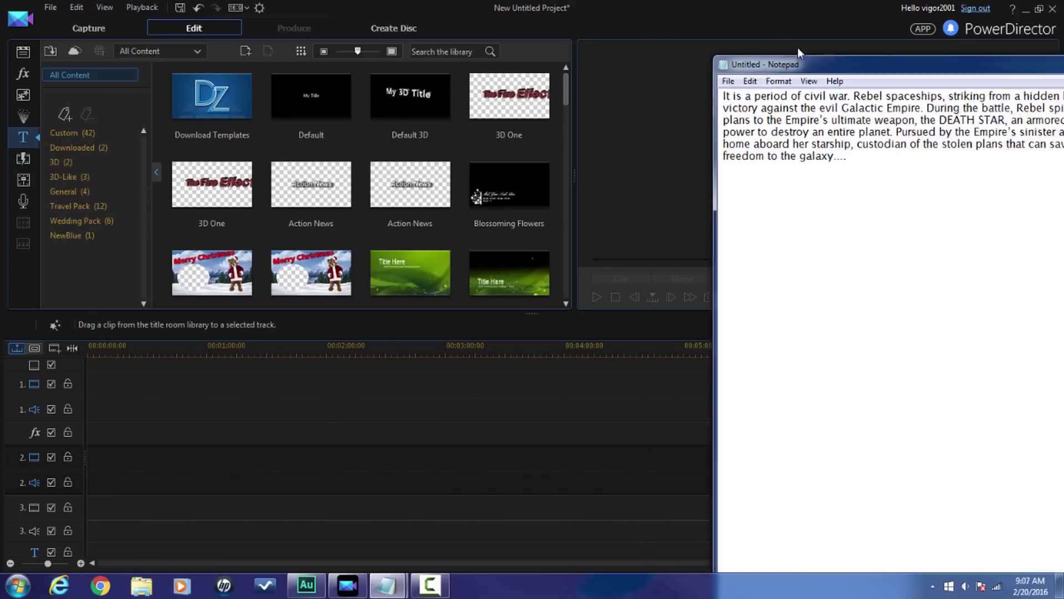
Drag the Notepad window over the middle of PowerDirector
drag(878, 59, 449, 231)
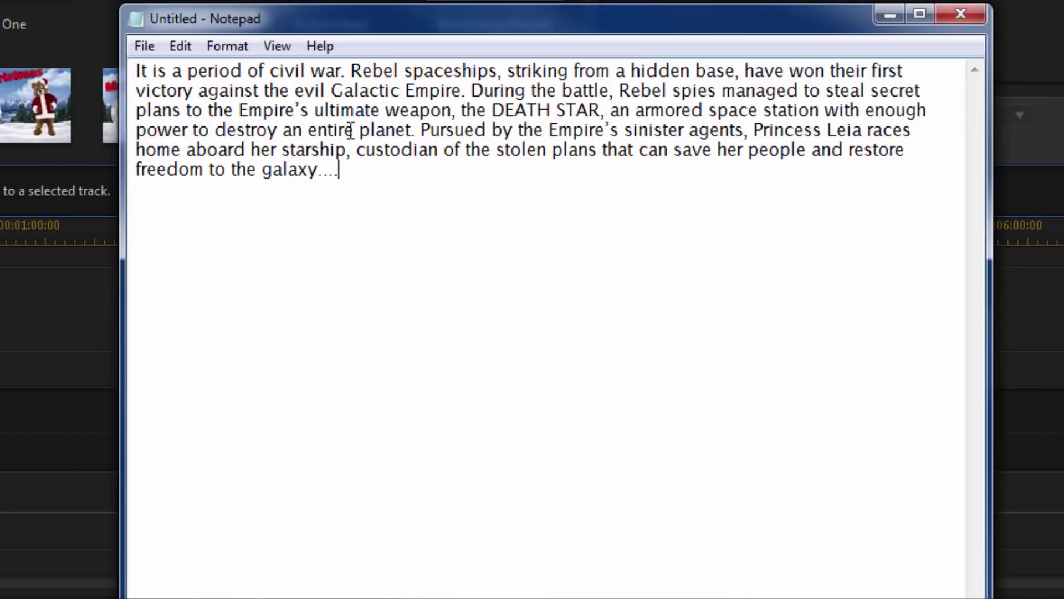
Break the first crawl paragraph into short lines, ending it after 'Empire.' with a blank line
click(353, 73)
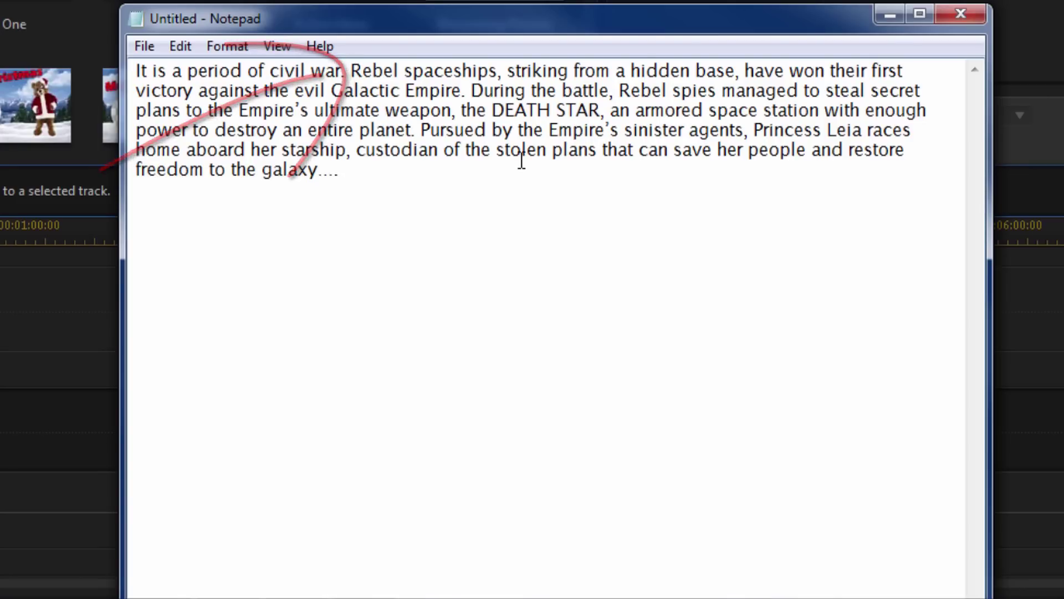
key(BackSpace)
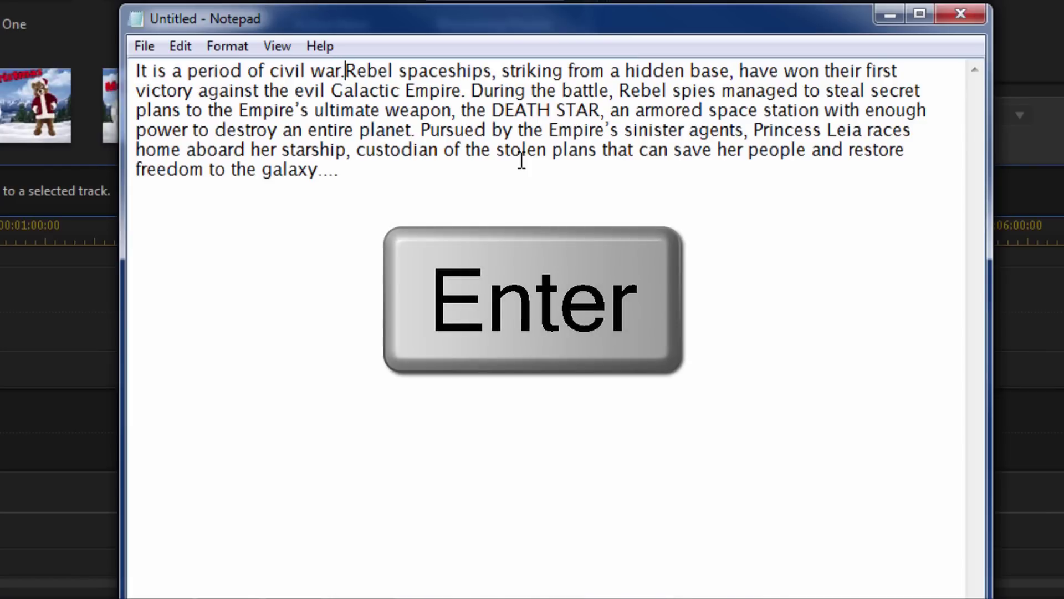
key(Return)
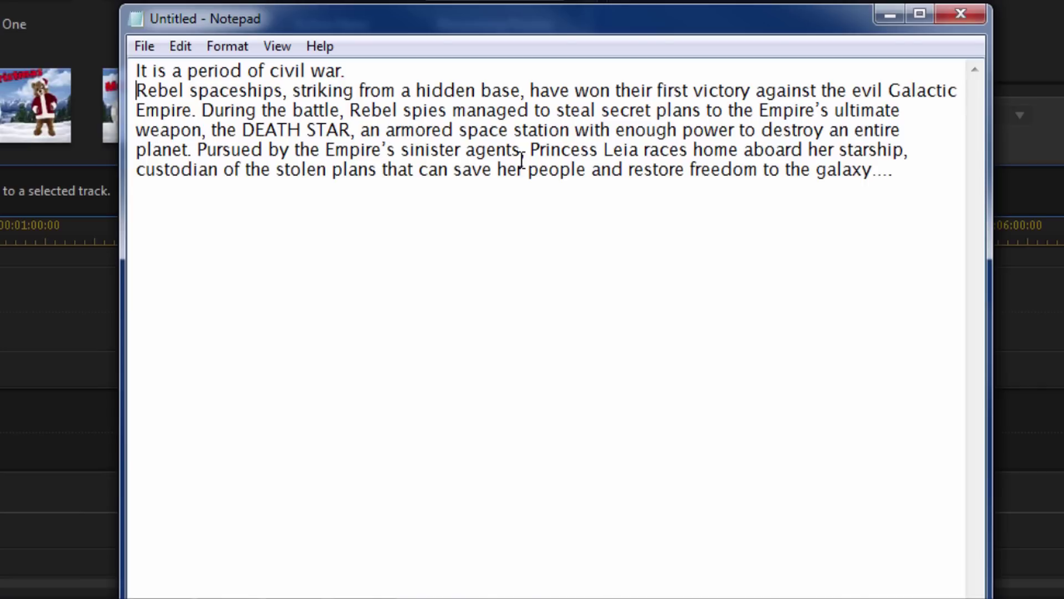
key(Right)
key(Right)
key(Right)
key(Right)
key(Right)
key(Right)
key(Right)
key(Right)
key(Right)
key(Right)
key(Right)
key(Right)
key(Right)
key(Right)
key(Right)
key(Right)
key(Right)
key(Right)
key(Right)
key(Right)
key(Right)
key(Right)
key(Right)
key(BackSpace)
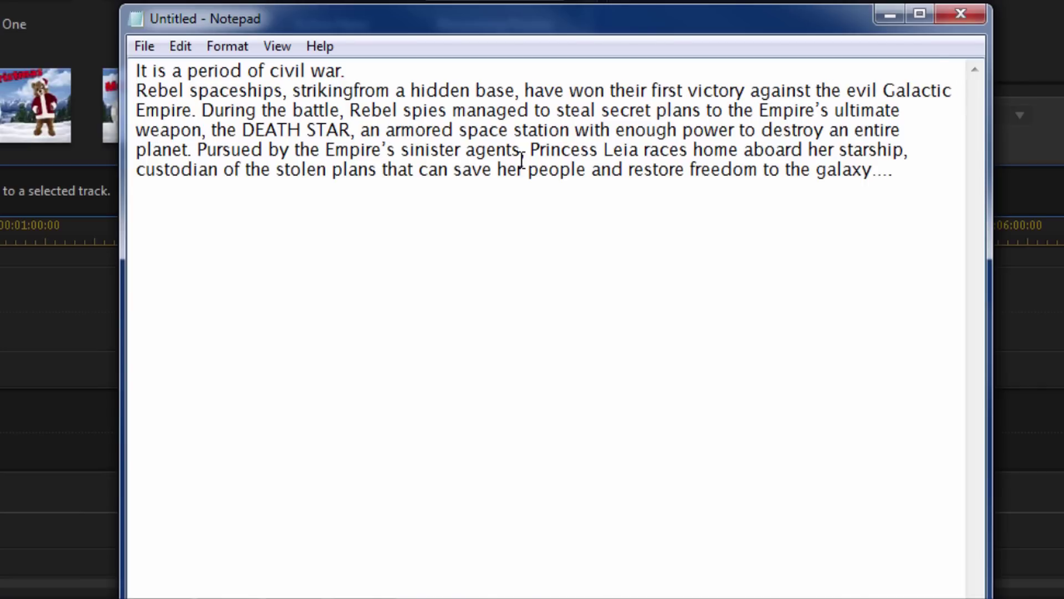
key(Return)
key(Right)
key(Right)
key(Right)
key(Right)
key(Right)
key(Right)
key(Right)
key(Right)
key(Right)
key(Right)
key(Right)
key(Right)
key(Right)
key(Right)
key(Right)
key(Right)
key(Right)
key(Right)
key(Right)
key(Right)
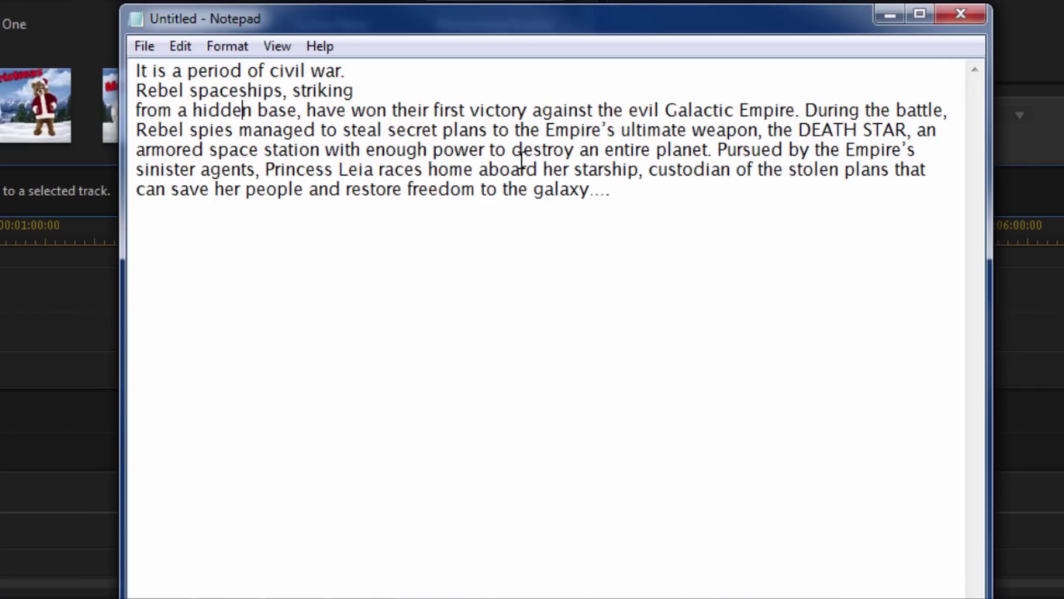
key(Right)
key(Right)
key(Right)
key(Return)
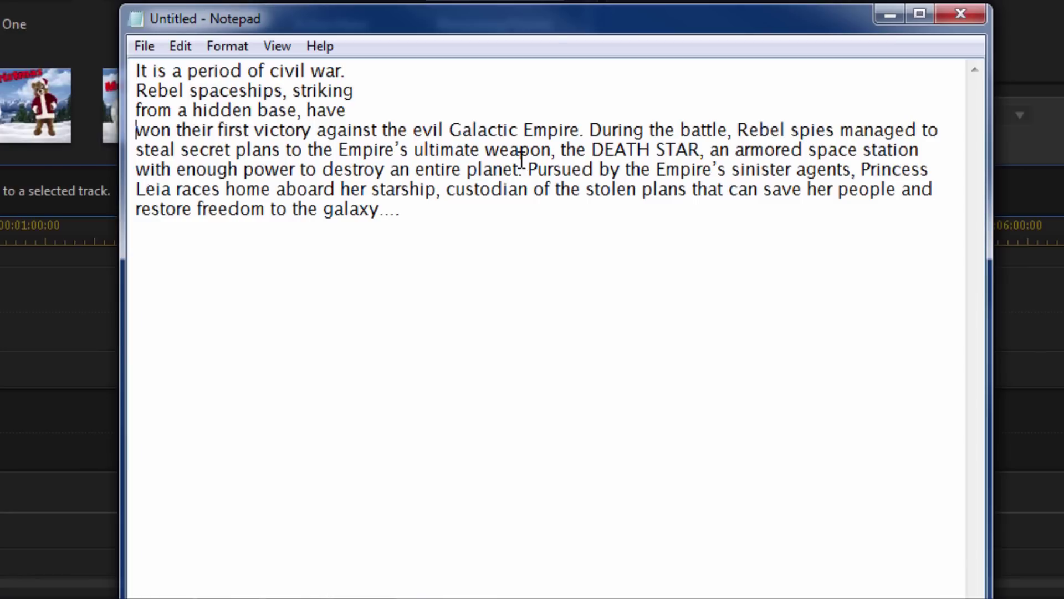
key(Right)
key(Right)
key(Right)
key(Right)
key(Right)
key(Right)
key(Right)
key(Right)
key(Right)
key(Right)
key(Right)
key(Right)
key(Right)
key(Right)
key(Right)
key(Right)
key(Right)
key(Right)
key(Right)
key(Right)
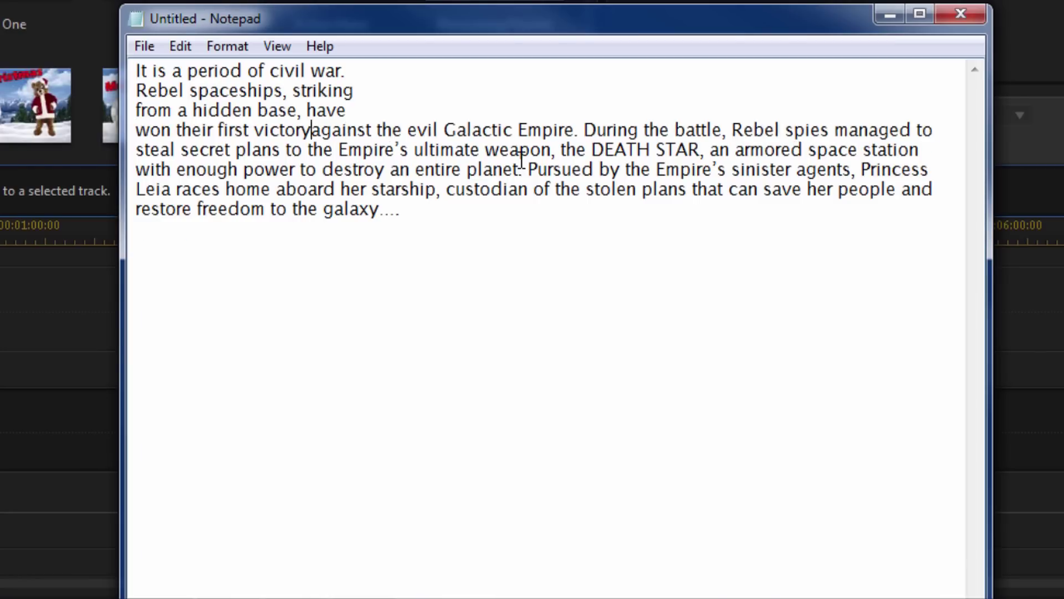
key(Return)
key(Right)
key(Right)
key(Right)
key(Right)
key(Right)
key(Right)
key(Right)
key(Right)
key(Right)
key(Right)
key(Right)
key(Right)
key(Right)
key(Right)
key(Right)
key(Right)
key(Right)
key(Right)
key(Right)
key(Right)
key(Return)
key(Right)
key(Right)
key(Right)
key(Right)
key(Right)
key(Right)
key(Right)
key(Return)
key(Return)
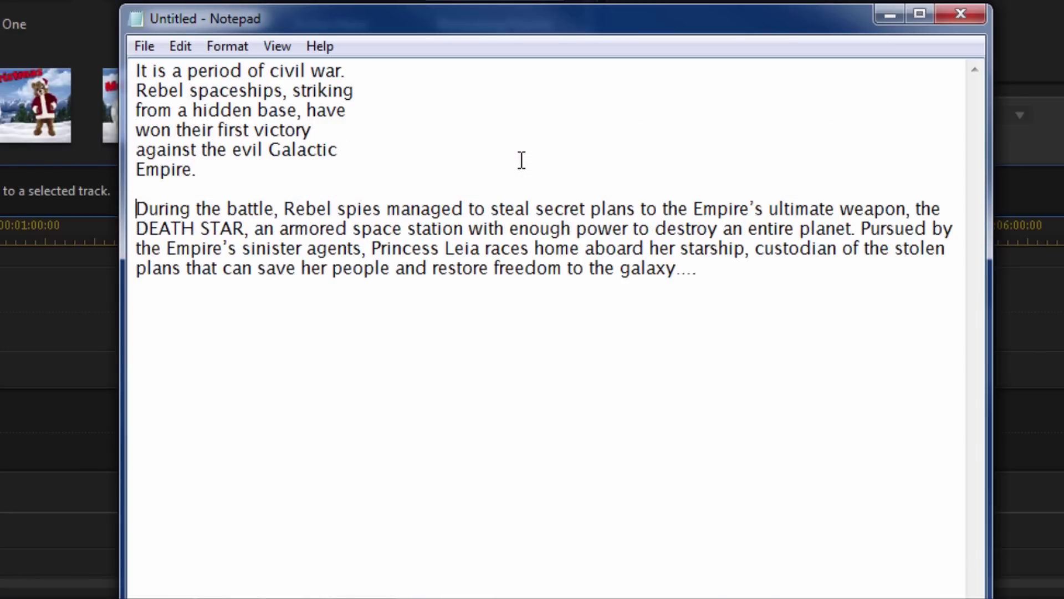
key(Right)
key(Right)
key(Right)
key(Right)
key(Right)
key(Right)
key(Right)
key(Right)
key(Right)
key(Right)
key(Right)
key(Right)
key(Right)
key(Right)
key(Right)
key(Right)
key(Right)
key(Right)
key(Right)
key(Right)
Split the second paragraph into short lines, lowercasing 'Rebel', with a blank line after it
key(Left)
key(BackSpace)
text(r)
key(Right)
key(Right)
key(Right)
key(Right)
key(Right)
key(Return)
key(Right)
key(Right)
key(Right)
key(Right)
key(Right)
key(Right)
key(Right)
key(Right)
key(Right)
key(Right)
key(Right)
key(Right)
key(Right)
key(Right)
key(Right)
key(Right)
key(Right)
key(Right)
key(Right)
key(Right)
key(Return)
key(Right)
key(Right)
key(Right)
key(Right)
key(Right)
key(Right)
key(Right)
key(Right)
key(Right)
key(Right)
key(Right)
key(Right)
key(Right)
key(Right)
key(Right)
key(Right)
key(Right)
key(Right)
key(Right)
key(Right)
key(Return)
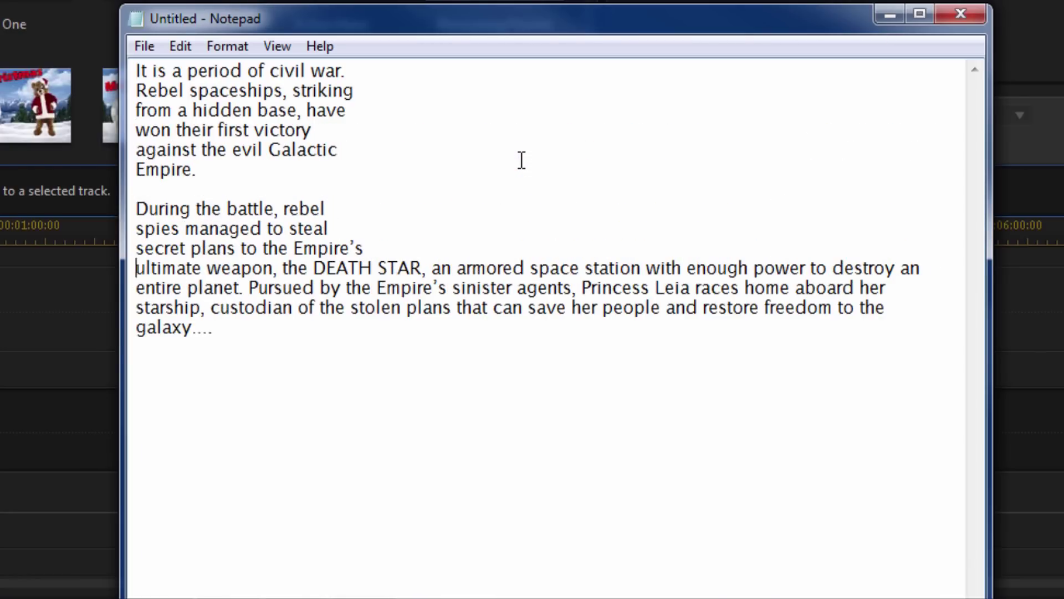
key(Right)
key(Right)
key(Right)
key(Right)
key(Right)
key(Right)
key(Right)
key(Right)
key(Right)
key(Right)
key(Right)
key(Right)
key(Right)
key(Right)
key(Right)
key(Right)
key(Right)
key(Right)
key(Right)
key(Right)
key(Return)
key(Right)
key(Right)
key(Right)
key(Right)
key(Right)
key(Right)
key(Right)
key(Right)
key(Right)
key(Right)
key(Right)
key(Right)
key(Right)
key(Right)
key(Right)
key(Right)
key(Right)
key(Right)
key(Right)
key(Right)
key(Return)
key(Right)
key(Right)
key(Right)
key(Right)
key(Right)
key(Right)
key(Right)
key(Right)
key(Right)
key(Right)
key(Right)
key(Right)
key(Right)
key(Right)
key(Right)
key(Right)
key(Right)
key(Right)
key(Right)
key(Right)
key(Return)
key(Right)
key(Right)
key(Right)
key(Right)
key(Right)
key(Right)
key(Right)
key(Right)
key(Right)
key(Right)
key(Right)
key(Right)
key(Right)
key(Right)
key(Right)
key(Right)
key(Right)
key(Right)
key(Right)
key(Right)
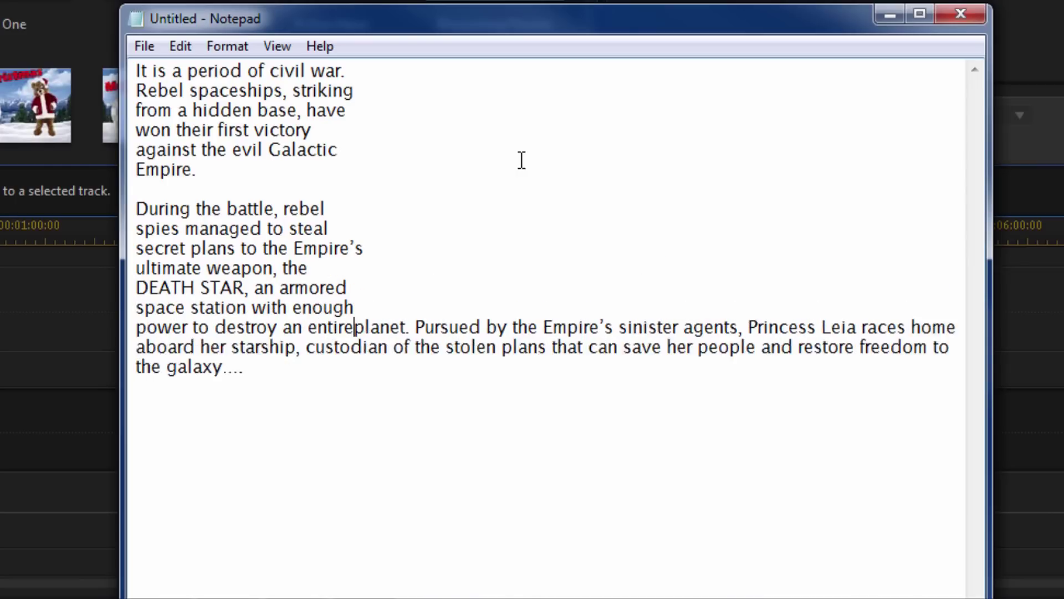
key(Return)
key(Right)
key(Right)
key(Right)
key(Right)
key(Right)
key(Right)
key(Right)
key(Right)
key(Return)
key(Return)
key(Right)
key(Right)
key(Right)
key(Right)
key(Right)
key(Right)
key(Right)
key(Right)
key(Right)
key(Right)
key(Right)
key(Right)
key(Right)
key(Right)
key(Right)
key(Right)
key(Right)
key(Right)
key(Right)
key(Right)
Break the final paragraph into short lines at 'Empire's', 'Leia', 'starship' and 'stolen'
key(Return)
key(Right)
key(Right)
key(Right)
key(Right)
key(Right)
key(Right)
key(Right)
key(Right)
key(Right)
key(Right)
key(Right)
key(Right)
key(Right)
key(Right)
key(Right)
key(Right)
key(Right)
key(Right)
key(Right)
key(Right)
key(Right)
key(Right)
key(Right)
key(Right)
key(Right)
key(Return)
key(Right)
key(Right)
key(Right)
key(Right)
key(Right)
key(Right)
key(Right)
key(Right)
key(Right)
key(Right)
key(Right)
key(Right)
key(Right)
key(Right)
key(Right)
key(Right)
key(Right)
key(Right)
key(Right)
key(Right)
key(Return)
key(Right)
key(Right)
key(Right)
key(Right)
key(Right)
key(Right)
key(Right)
key(Right)
key(Right)
key(Right)
key(Right)
key(Right)
key(Right)
key(Right)
key(Right)
key(Right)
key(Right)
key(Right)
key(Right)
key(Right)
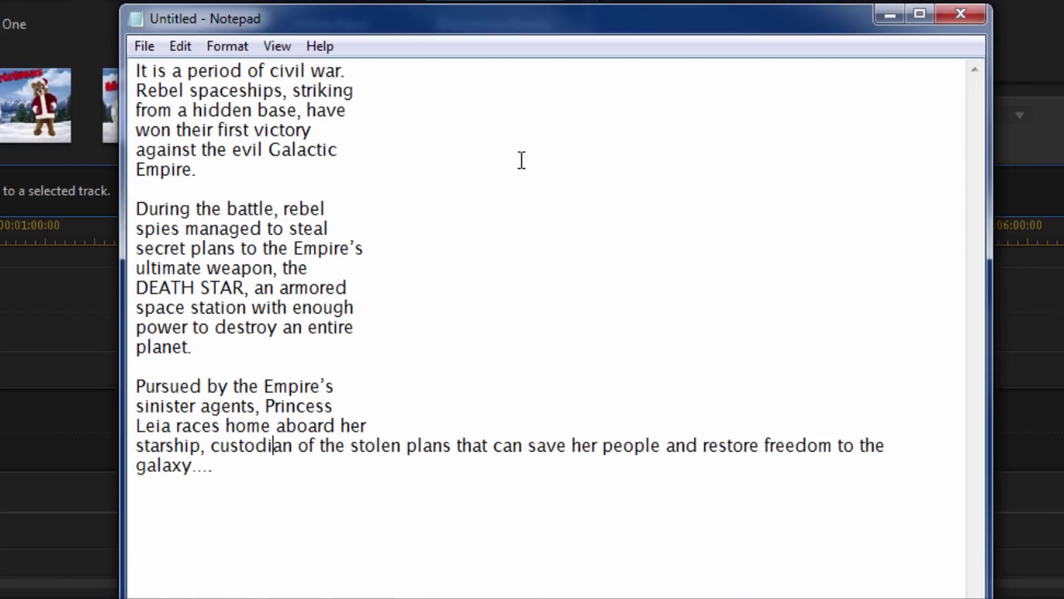
key(Return)
key(Right)
key(Right)
key(Right)
key(Right)
key(Right)
key(Right)
key(Right)
key(Right)
key(Right)
key(Right)
key(Right)
key(Right)
key(Right)
key(Right)
key(Right)
key(Right)
key(Right)
key(Right)
key(Right)
key(Right)
key(Right)
key(Right)
key(Right)
key(Right)
key(Right)
key(Right)
key(Right)
key(Return)
key(Right)
key(Right)
key(Right)
key(Right)
key(Right)
key(Right)
key(Right)
key(Right)
key(Right)
key(Right)
key(Right)
key(Right)
key(Right)
key(Right)
key(Right)
key(Right)
key(Right)
key(Right)
key(Right)
key(Right)
key(Return)
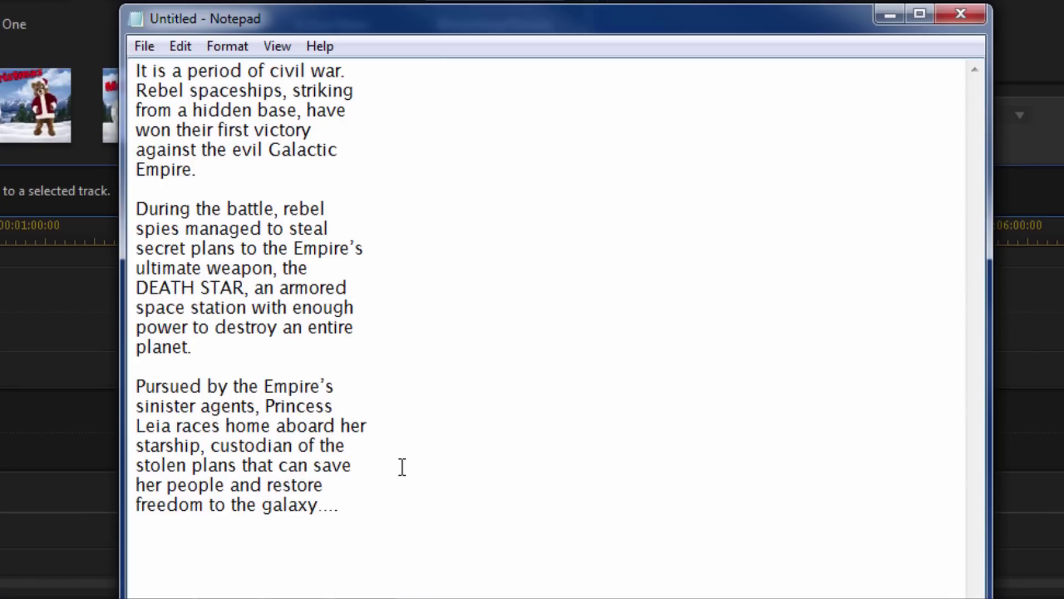
Copy all of the reformatted crawl text and move Notepad off to the right
click(388, 500)
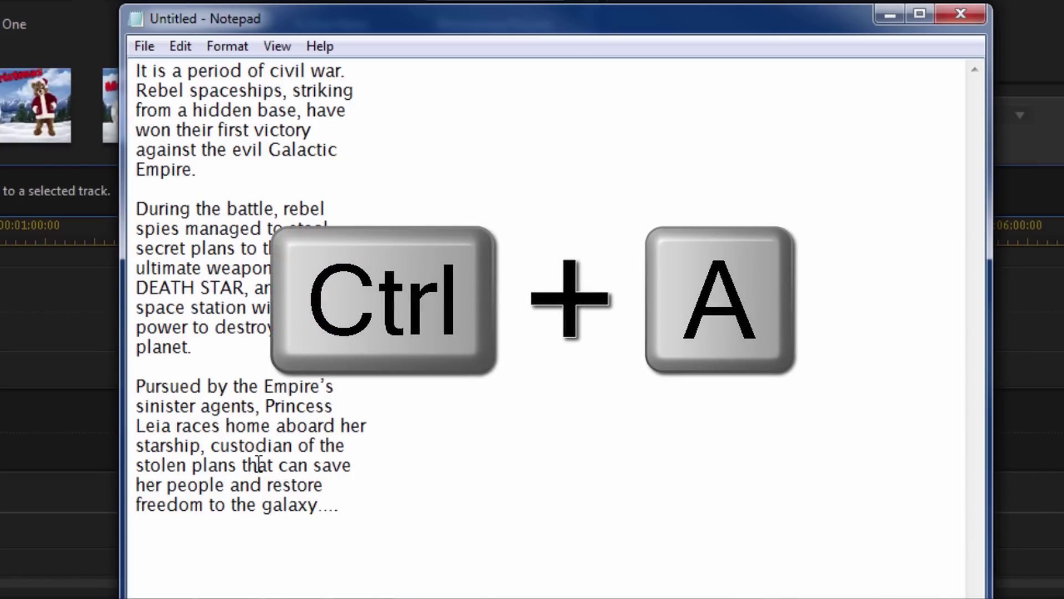
key(ctrl+a)
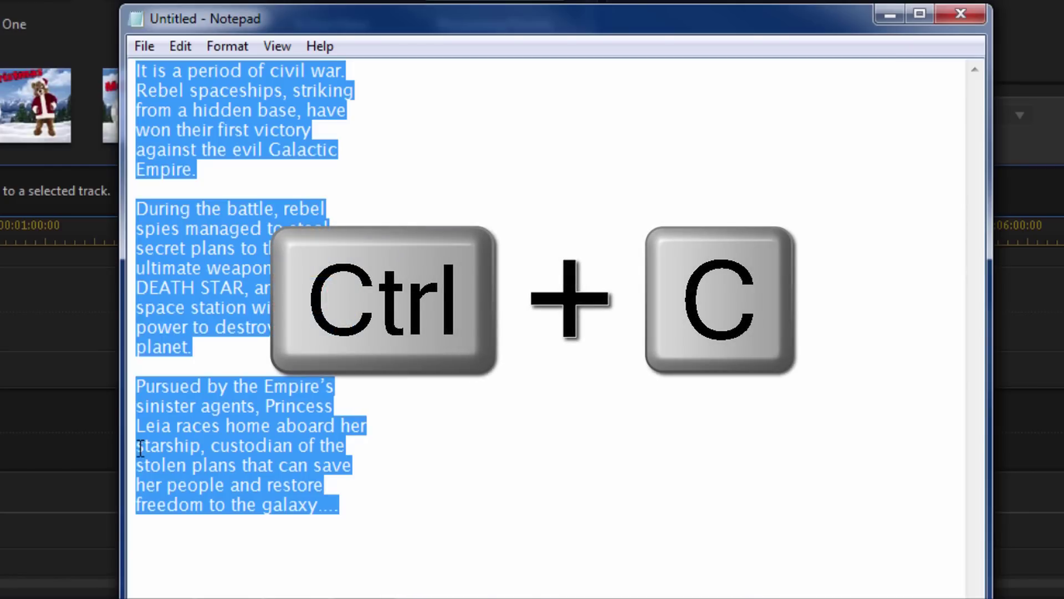
key(ctrl+c)
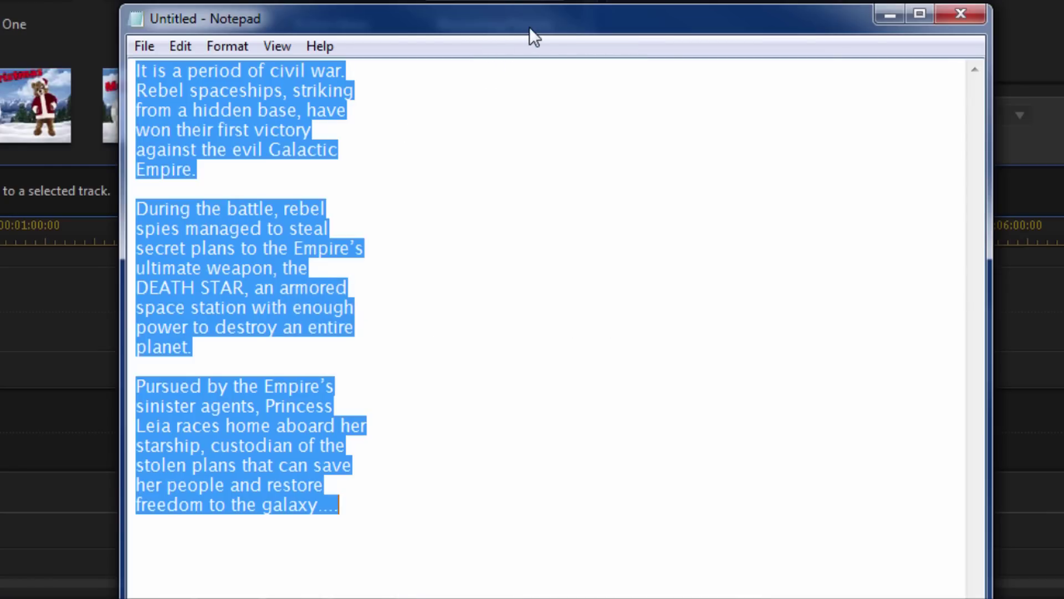
drag(540, 33, 1053, 5)
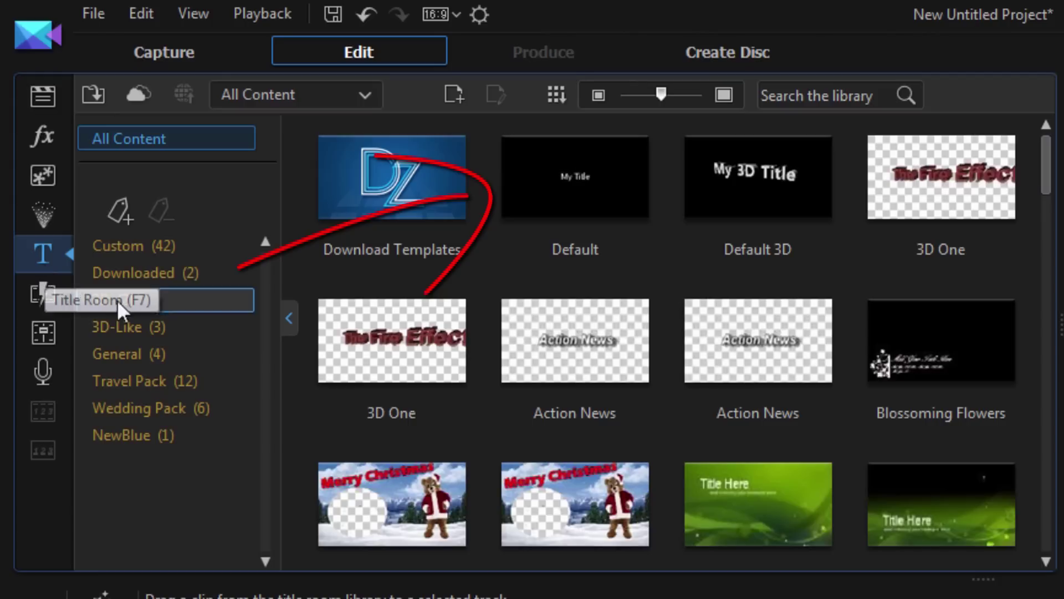
Place the Default title template on video track 2 at 00:00
mouse_move(601, 192)
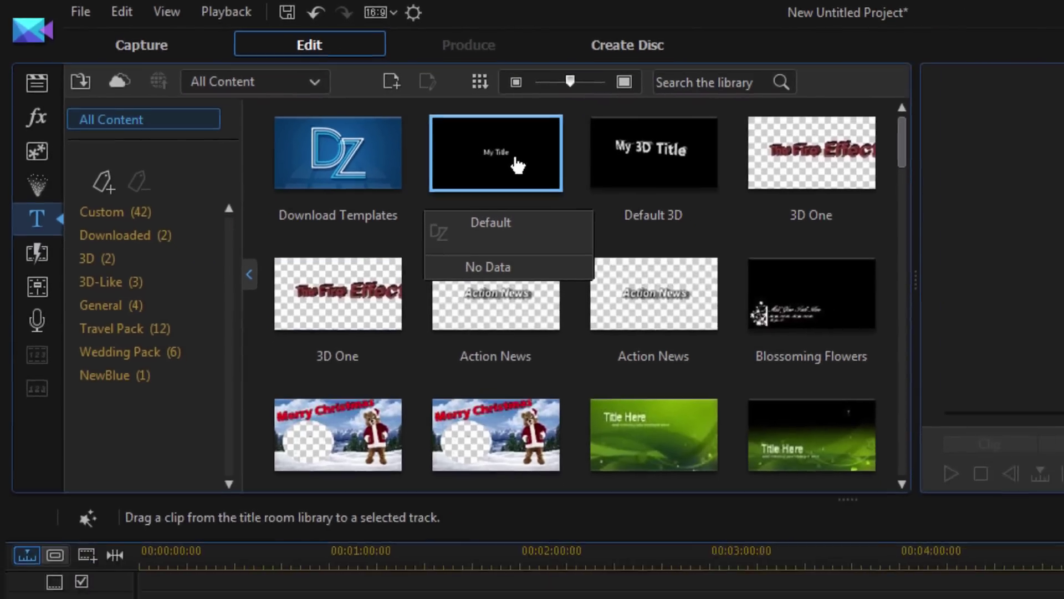
mouse_move(601, 192)
mouse_down()
mouse_move(321, 226)
mouse_move(145, 385)
mouse_move(109, 456)
mouse_move(91, 462)
mouse_up()
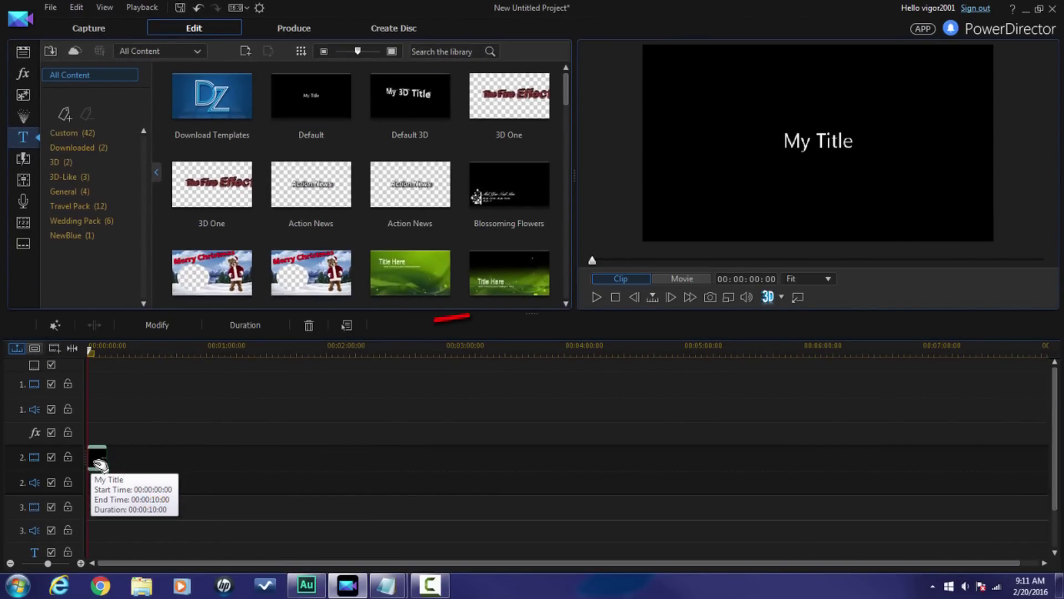
click(152, 326)
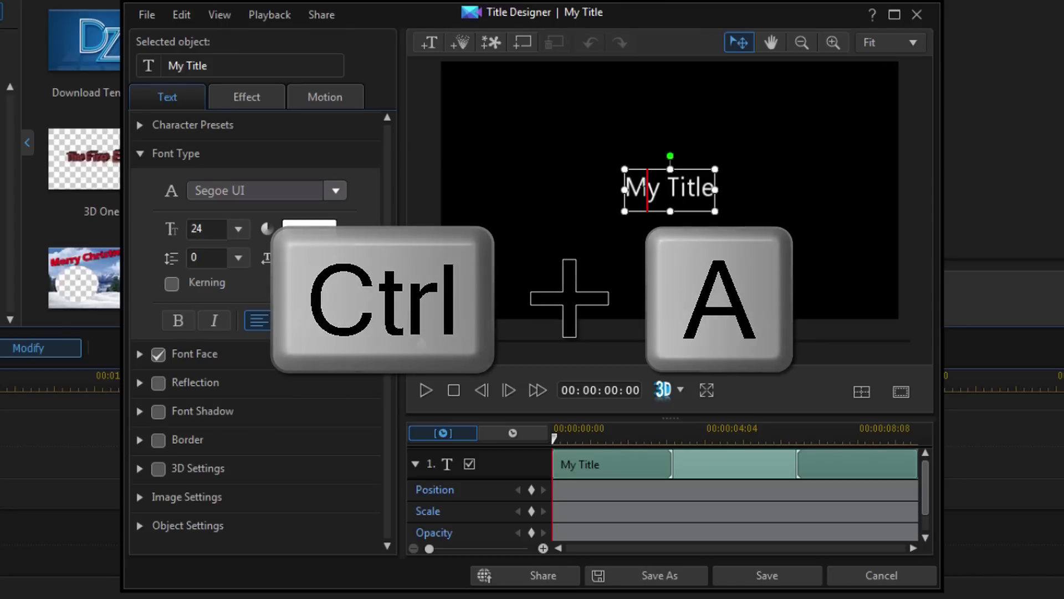
Replace the 'My Title' placeholder with the copied crawl text
key(ctrl+a)
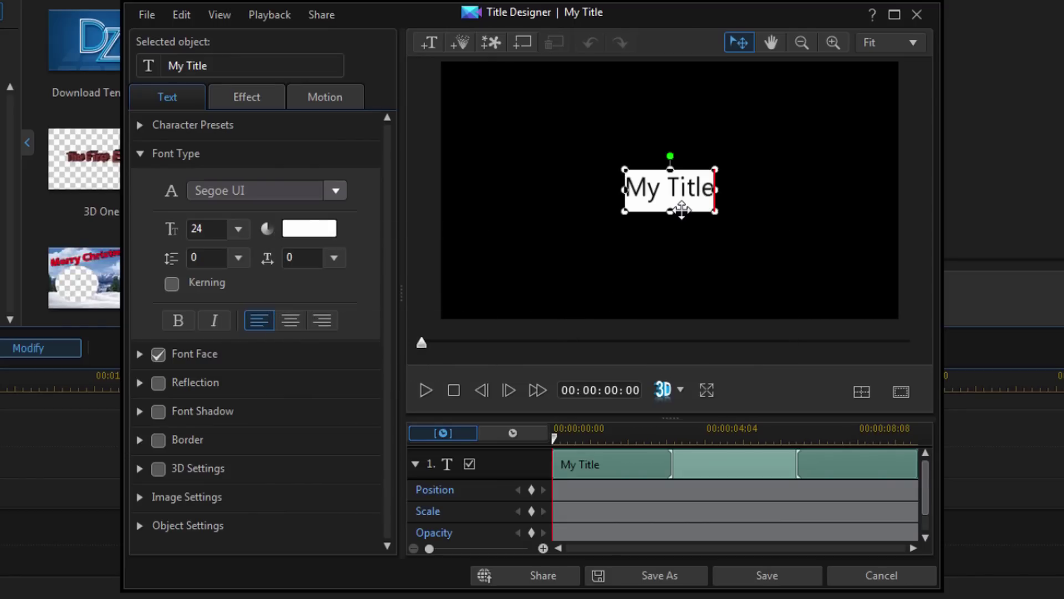
key(ctrl+v)
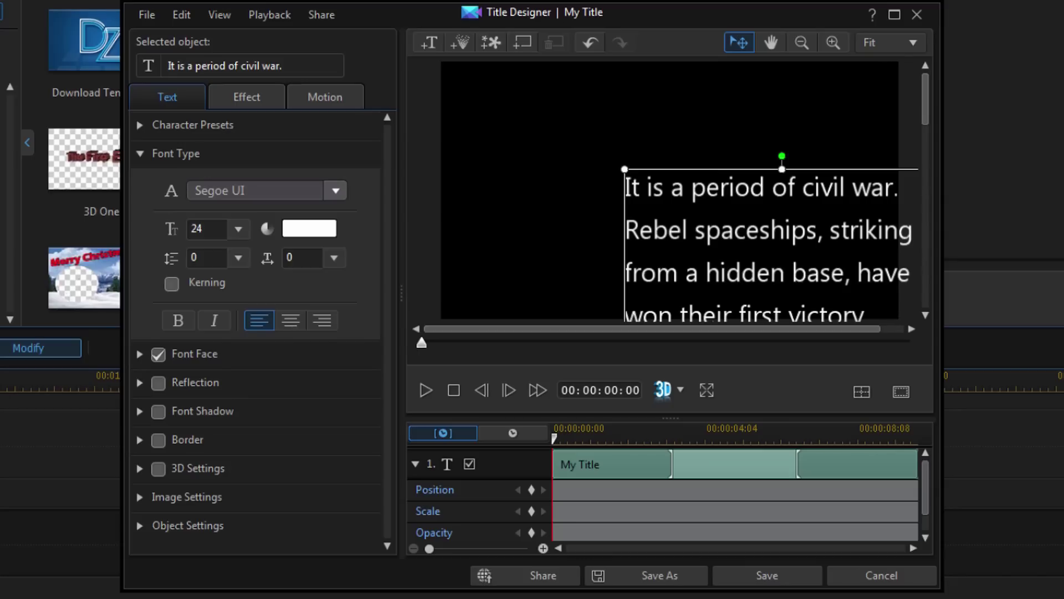
click(745, 168)
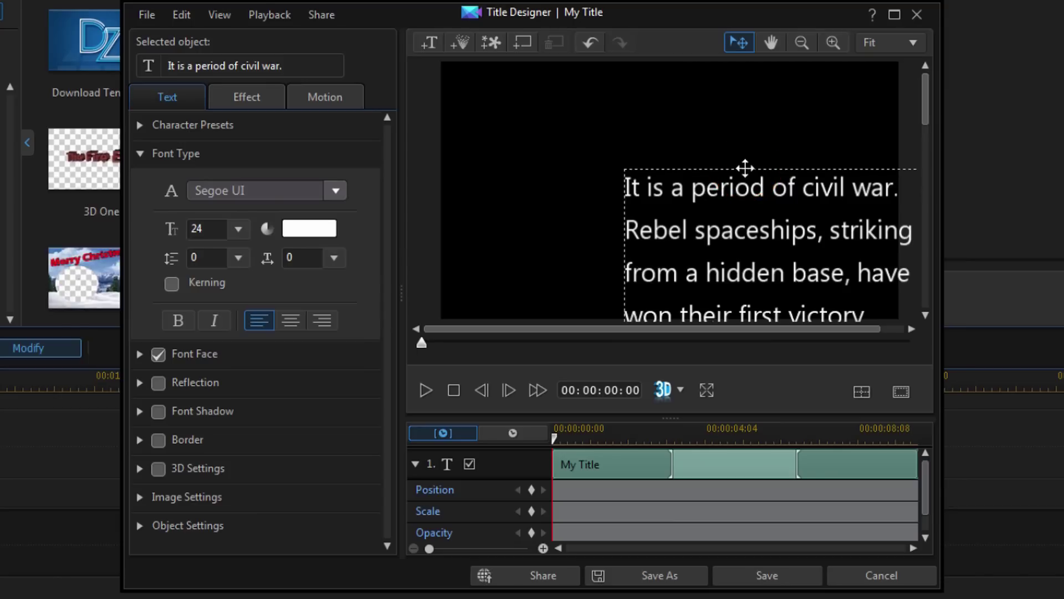
Move the crawl text box near the top of the frame and centre it horizontally on the canvas
drag(745, 167, 634, 67)
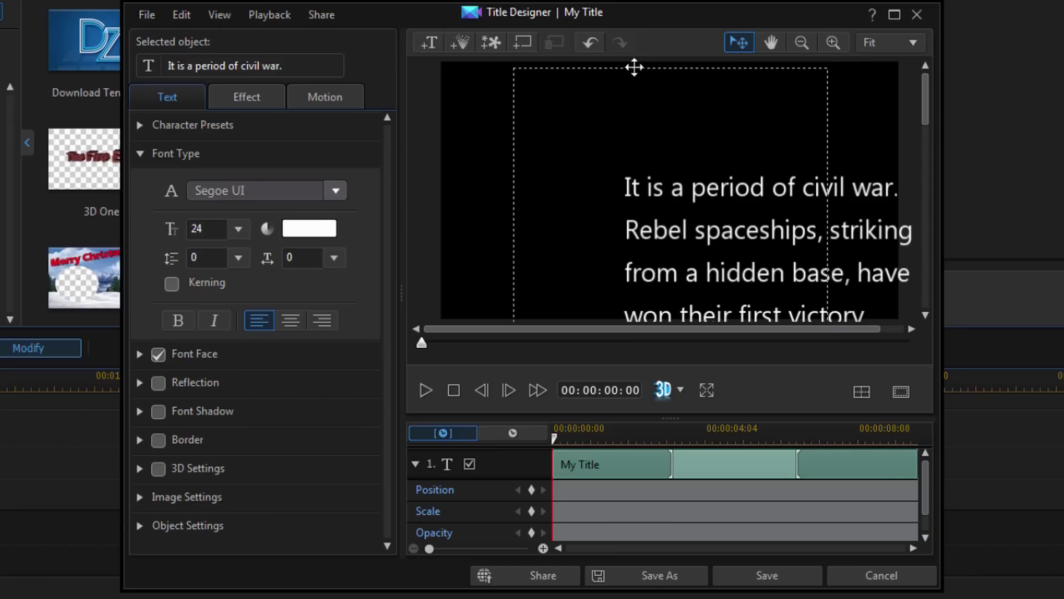
drag(634, 67, 634, 67)
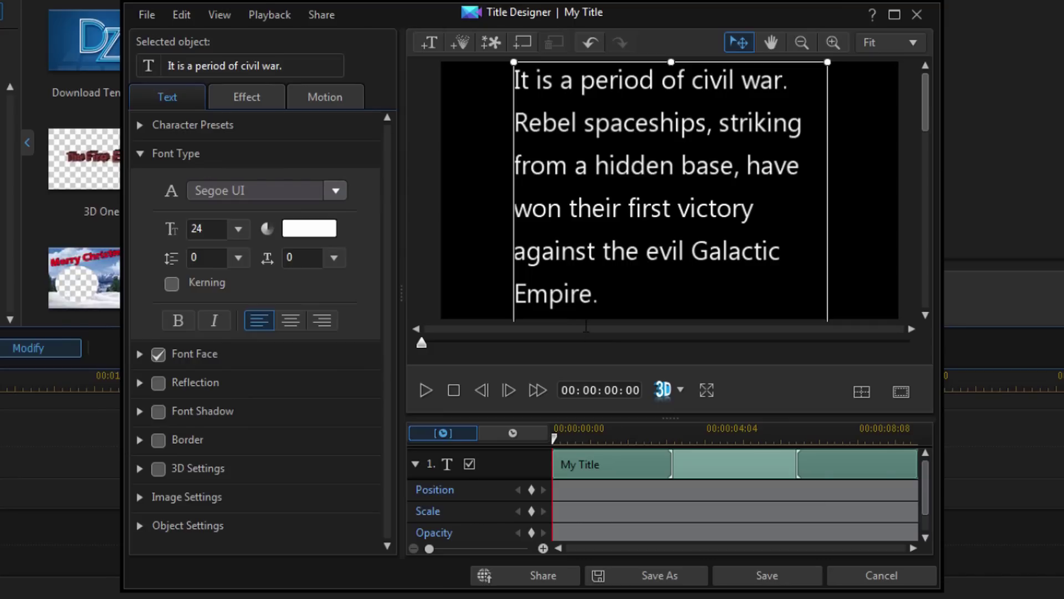
click(863, 399)
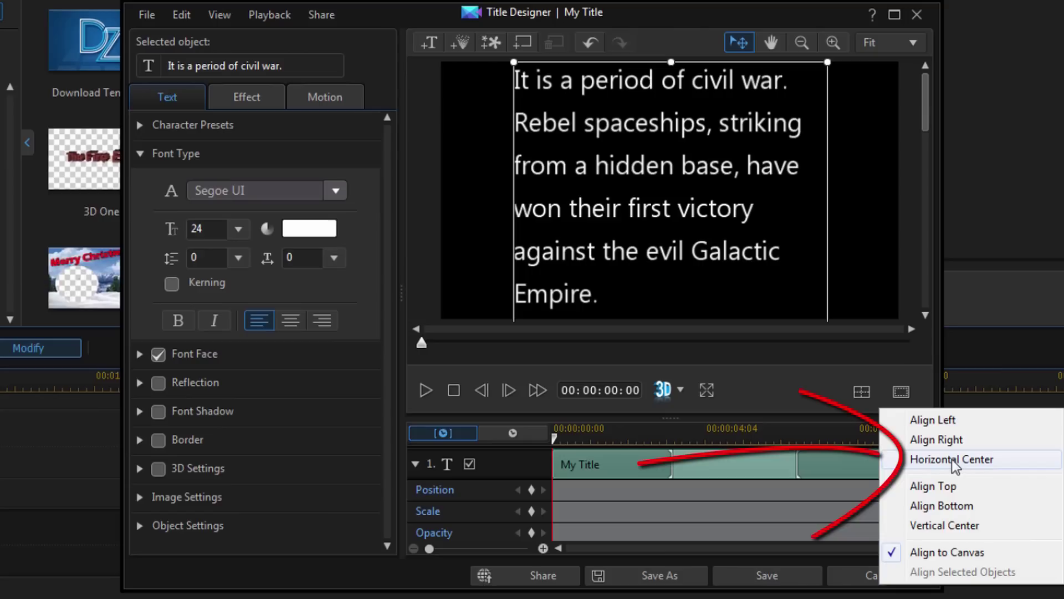
click(954, 464)
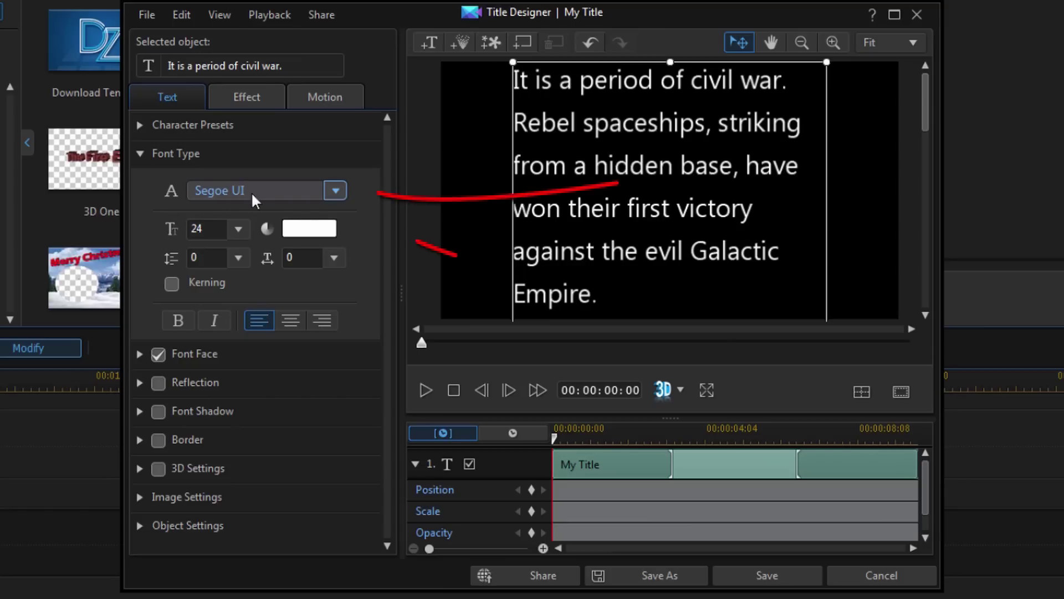
Set the crawl text's font to TradeGothic LT
click(336, 194)
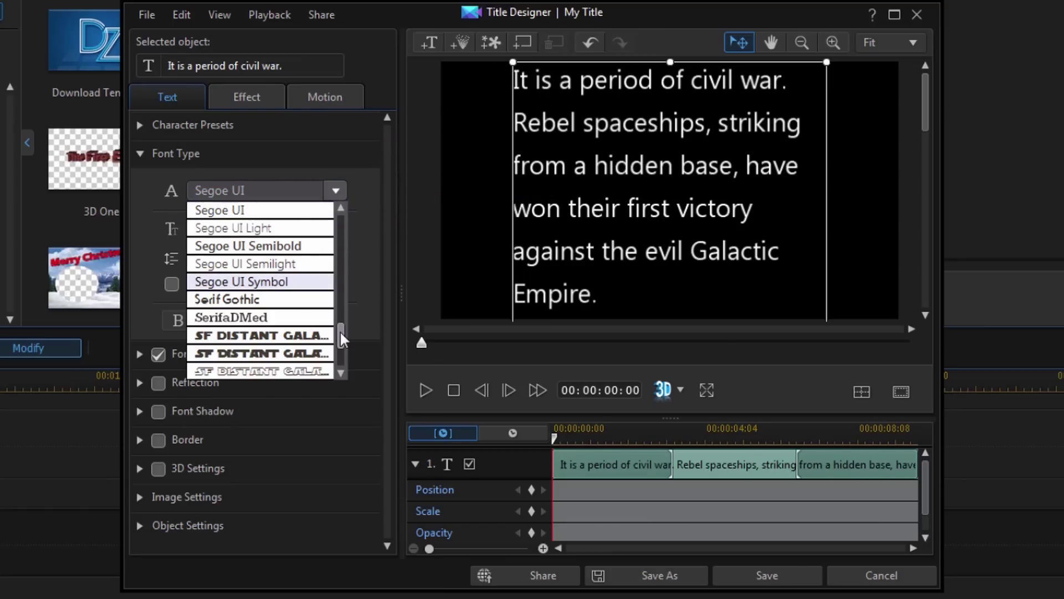
scroll(340, 331, down, 5)
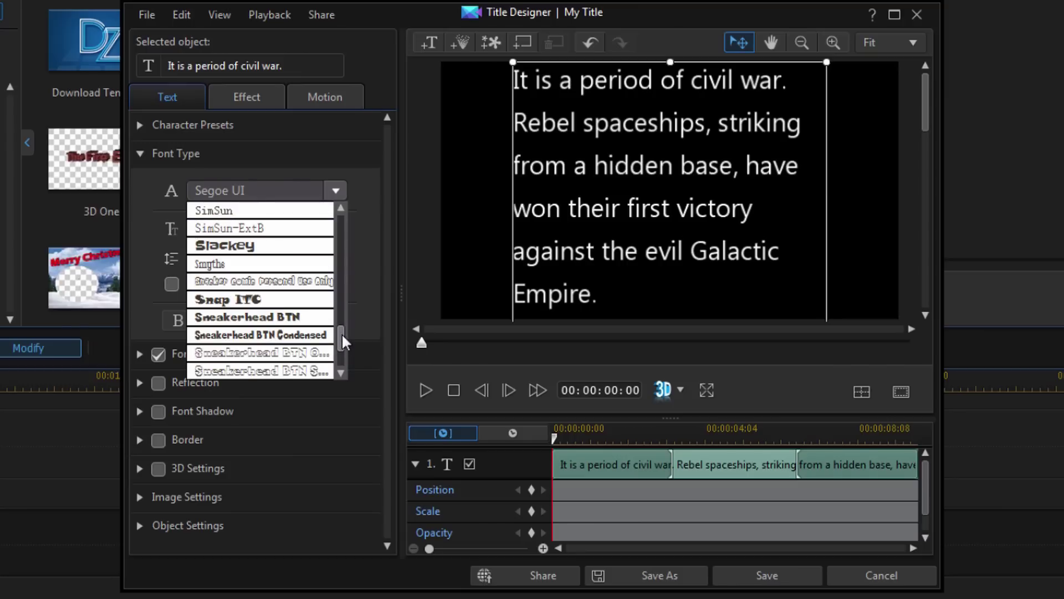
scroll(343, 334, down, 2)
scroll(345, 334, down, 2)
scroll(347, 334, down, 2)
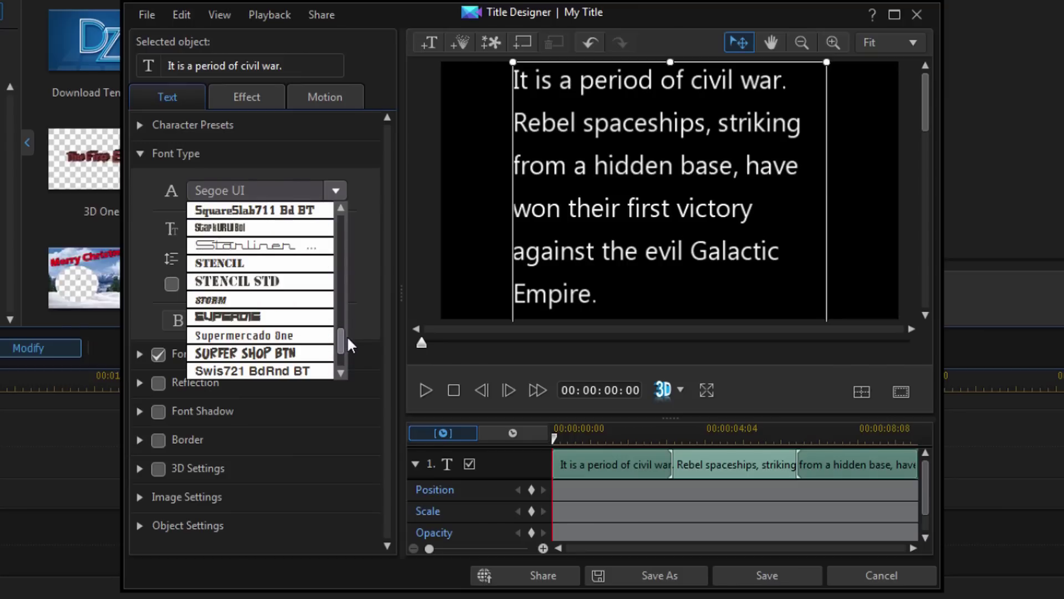
scroll(348, 335, down, 2)
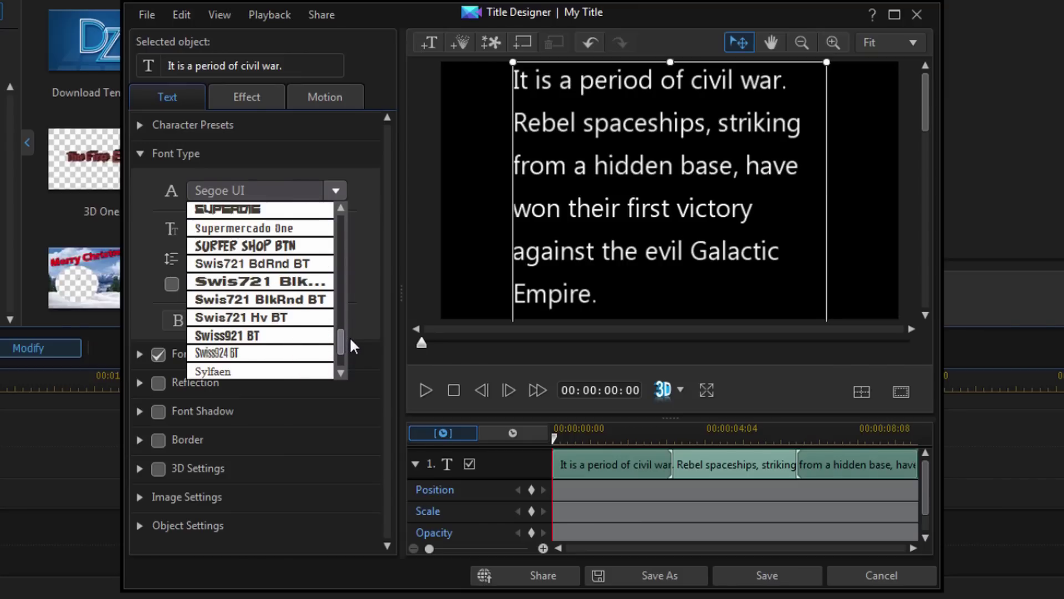
scroll(350, 337, down, 3)
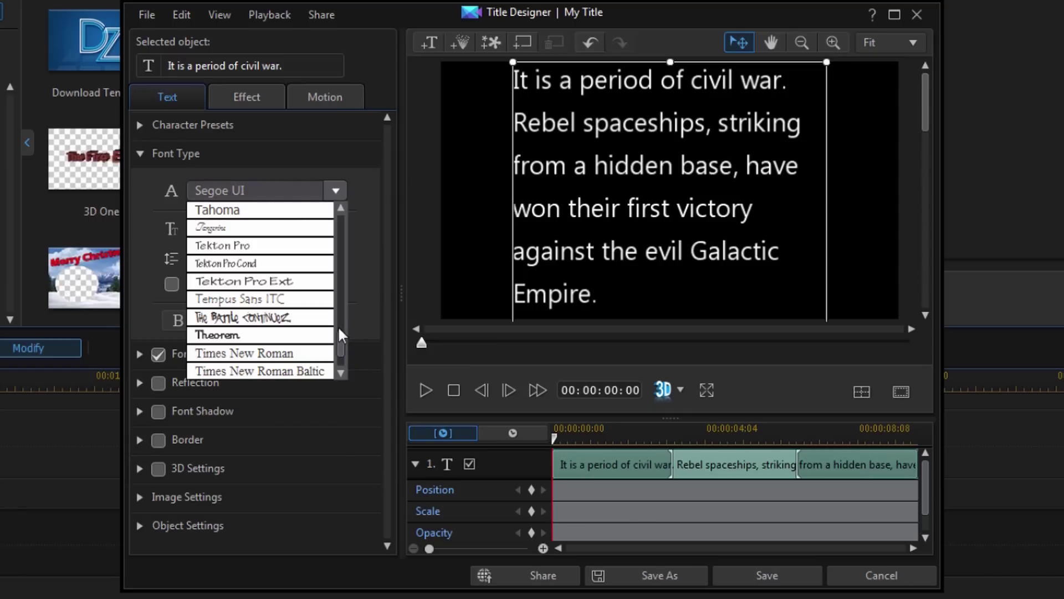
scroll(342, 345, down, 4)
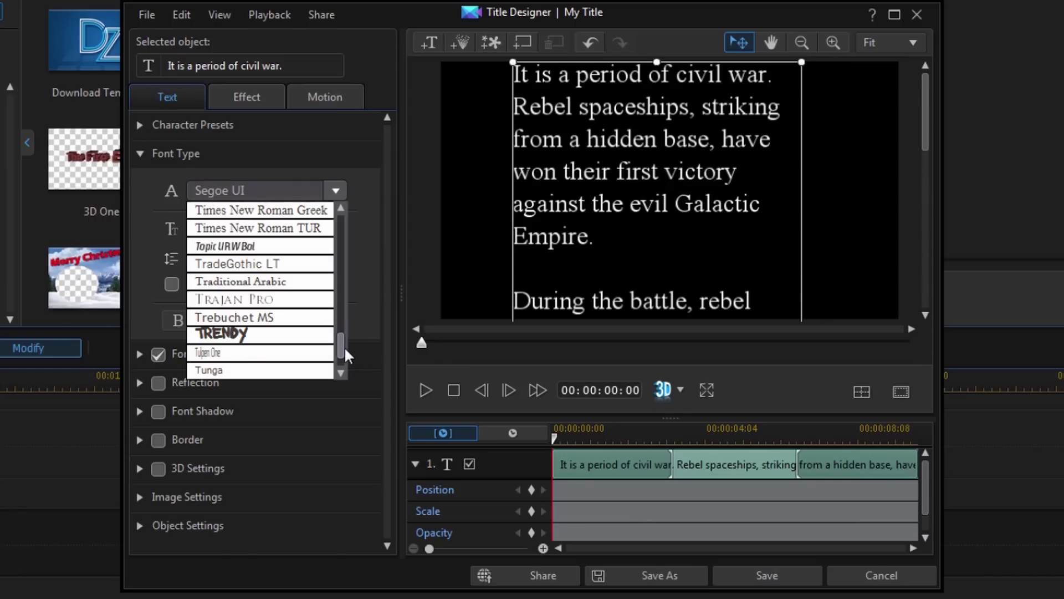
click(265, 265)
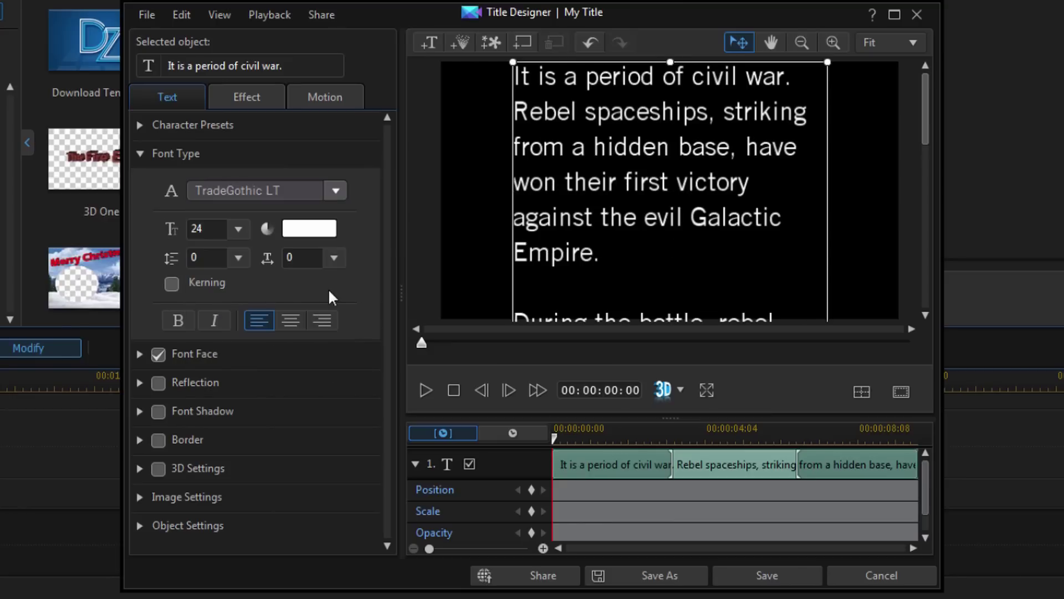
Colour the crawl text yellow using RGB 193, 193, 31
click(314, 231)
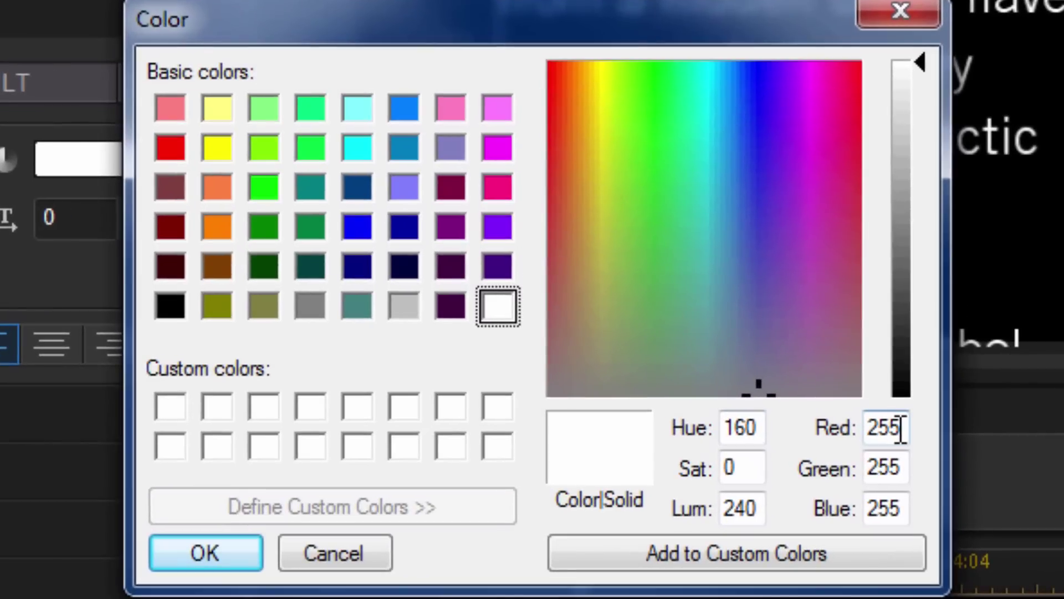
drag(820, 406, 786, 399)
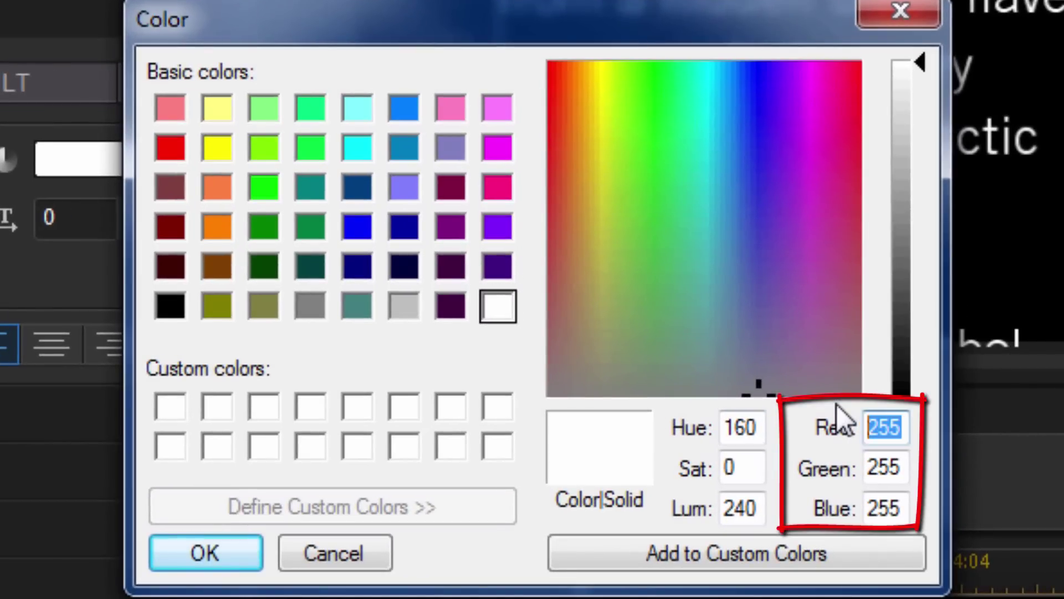
text(193)
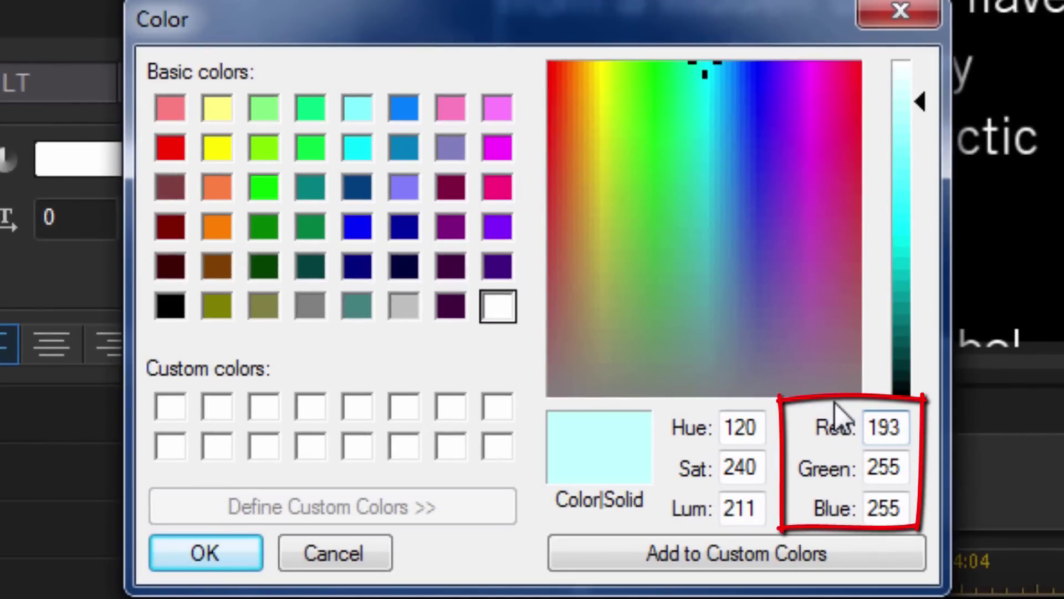
drag(901, 474, 759, 451)
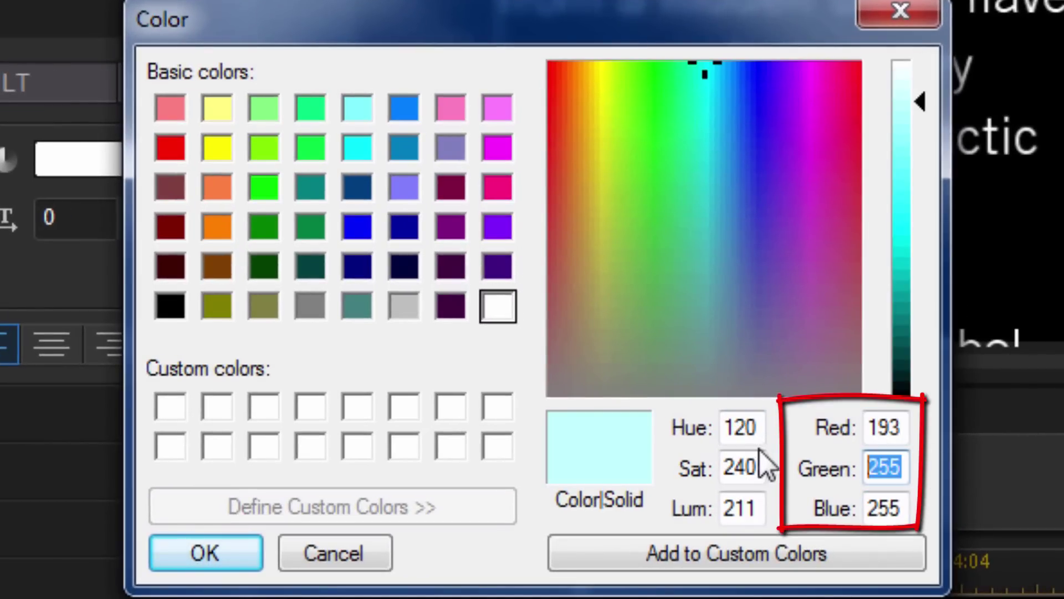
text(193)
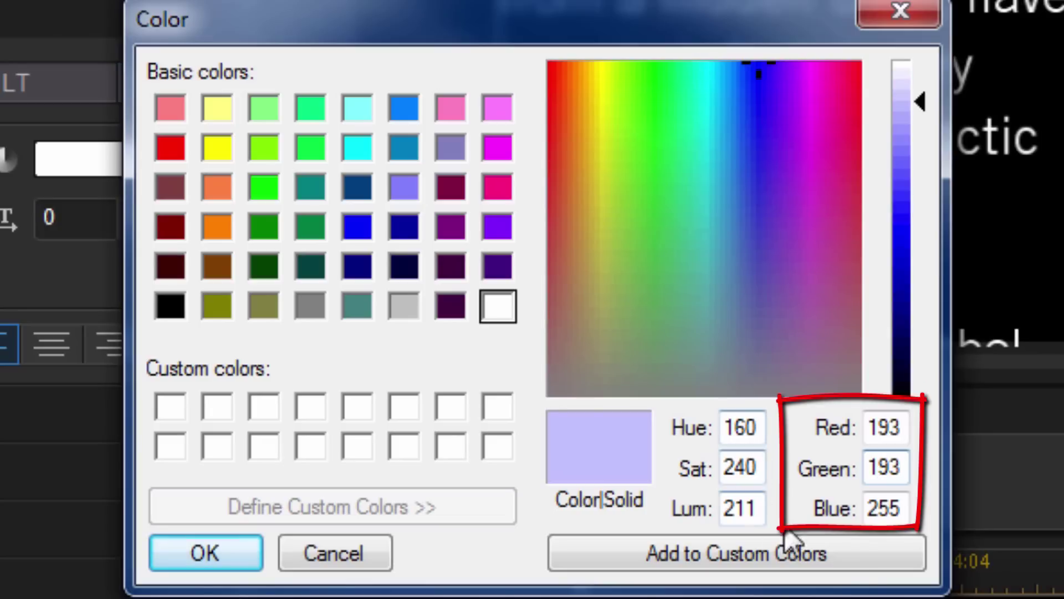
drag(906, 508, 729, 493)
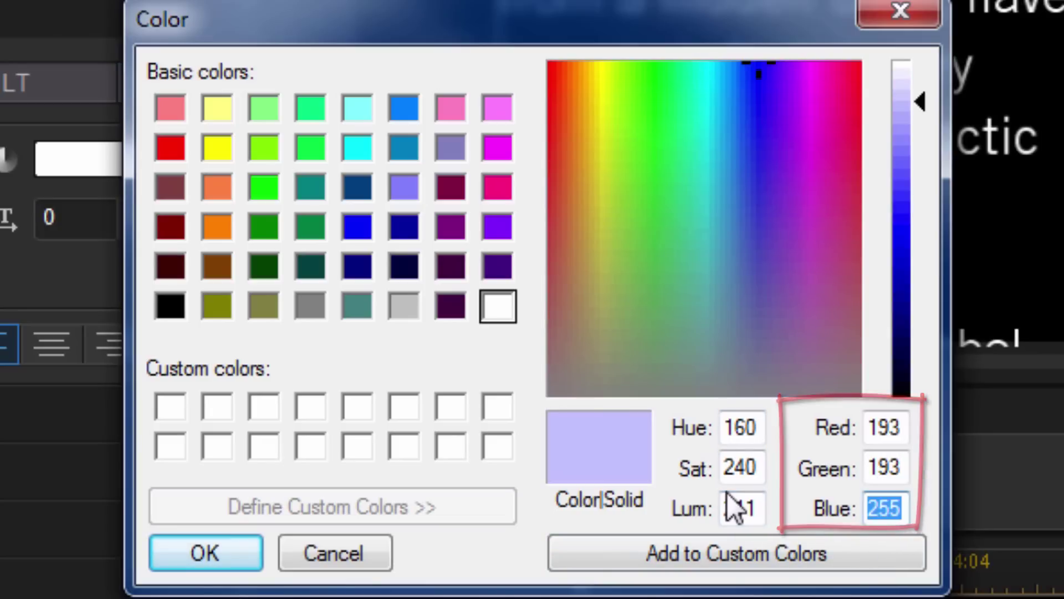
text(31)
key(Return)
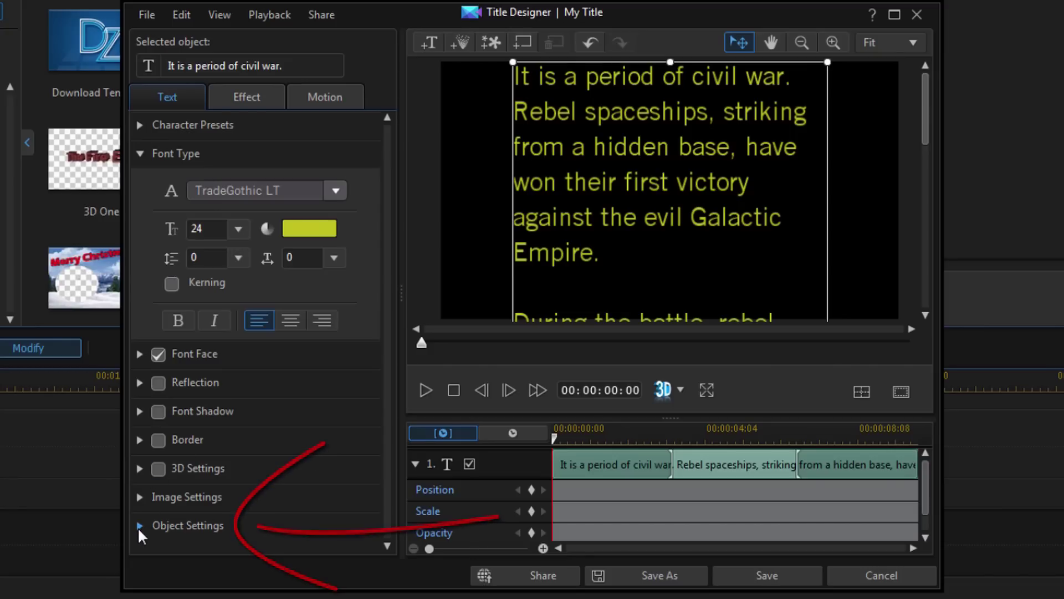
Widen the crawl text to a 1.43 width scale while height stays 1.00
click(139, 525)
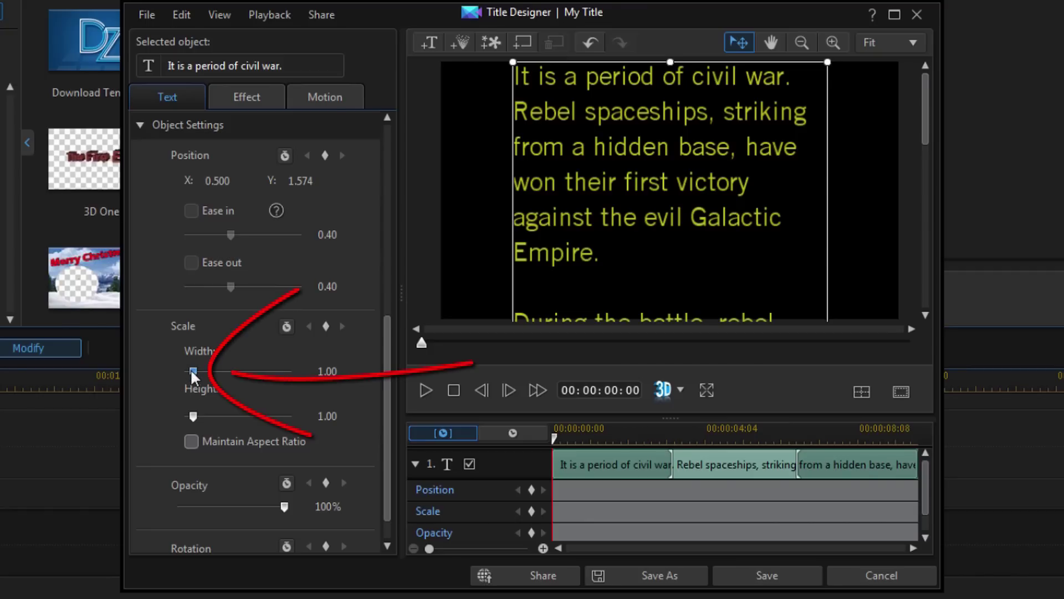
drag(191, 372, 195, 372)
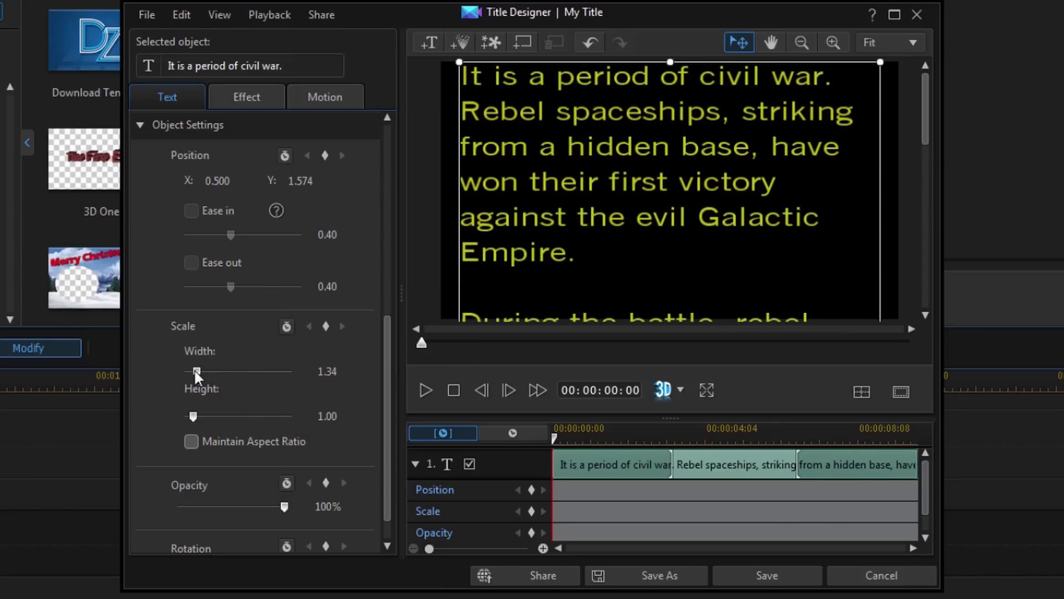
drag(195, 368, 197, 372)
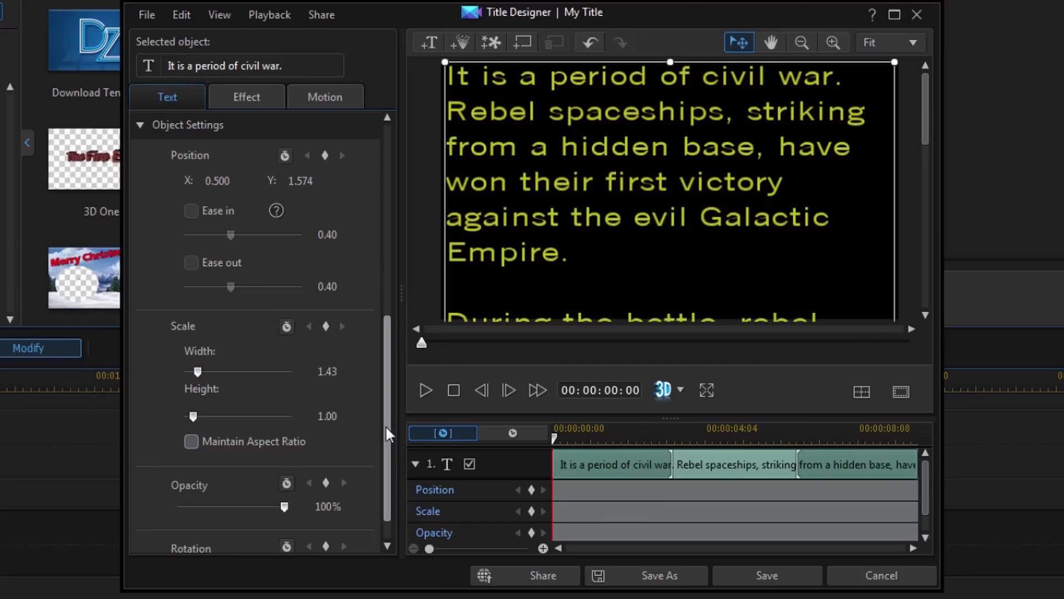
drag(387, 424, 385, 191)
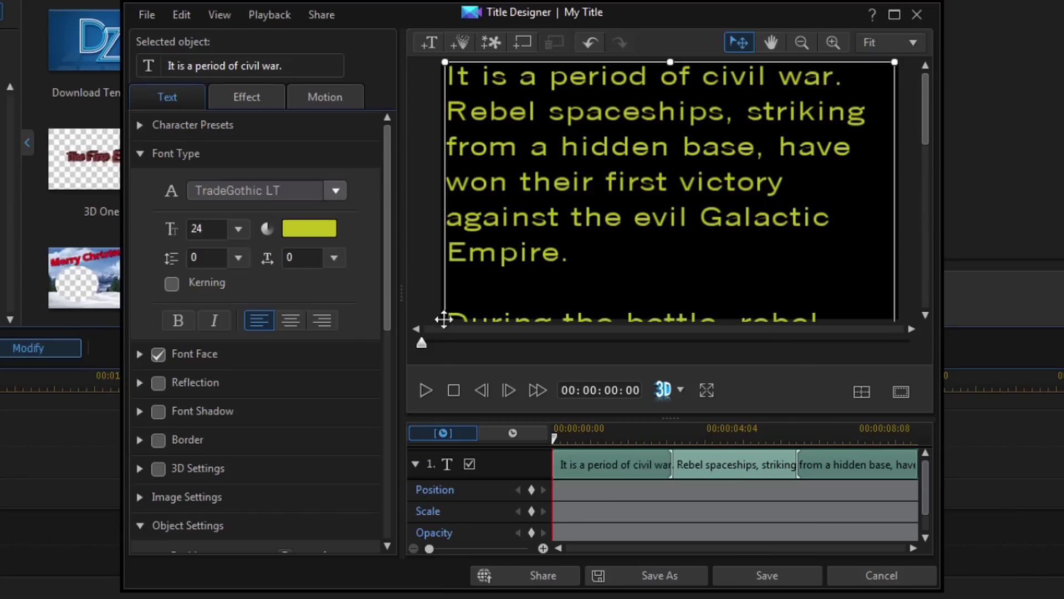
Apply the Perspective Scroll Up starting effect to the yellow crawl text
click(258, 101)
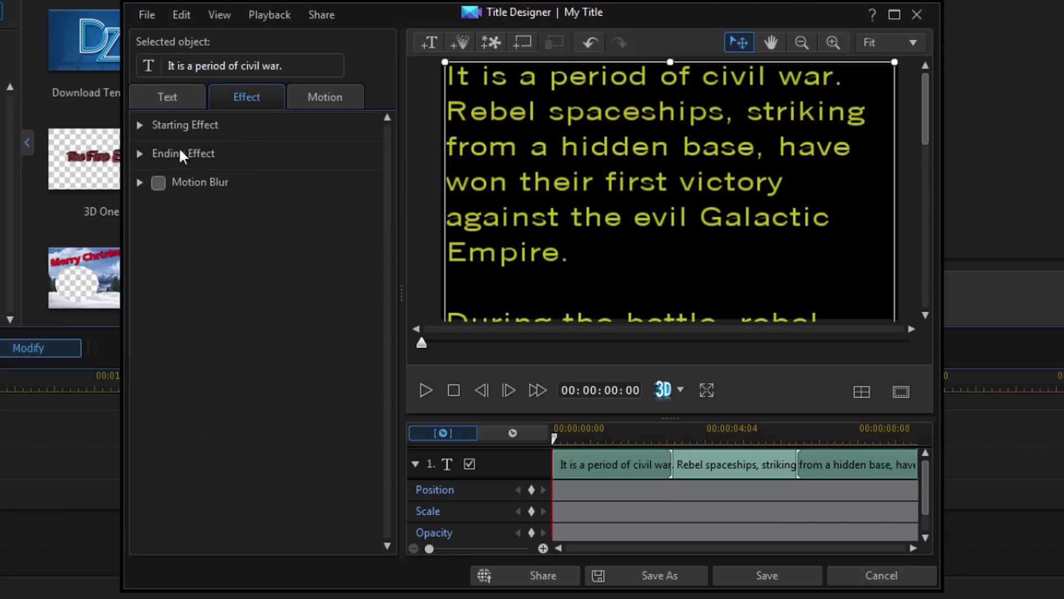
click(139, 125)
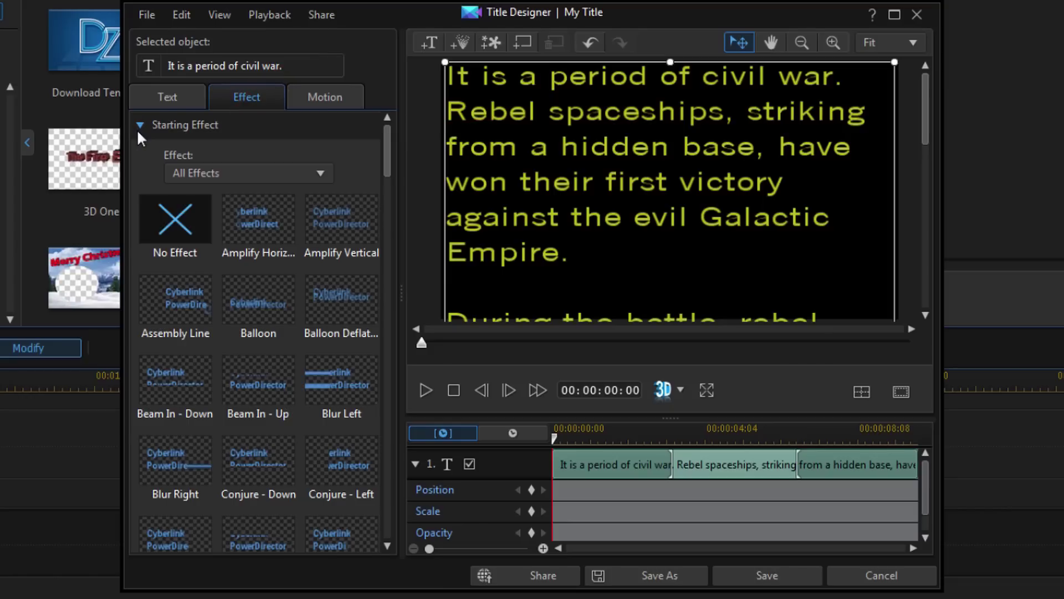
drag(383, 149, 387, 244)
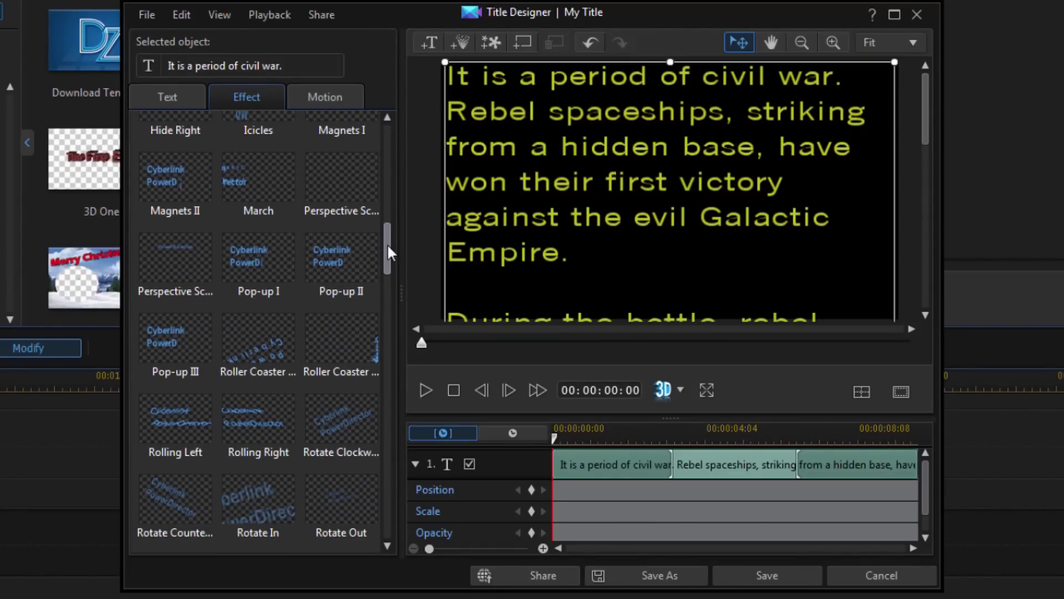
click(175, 279)
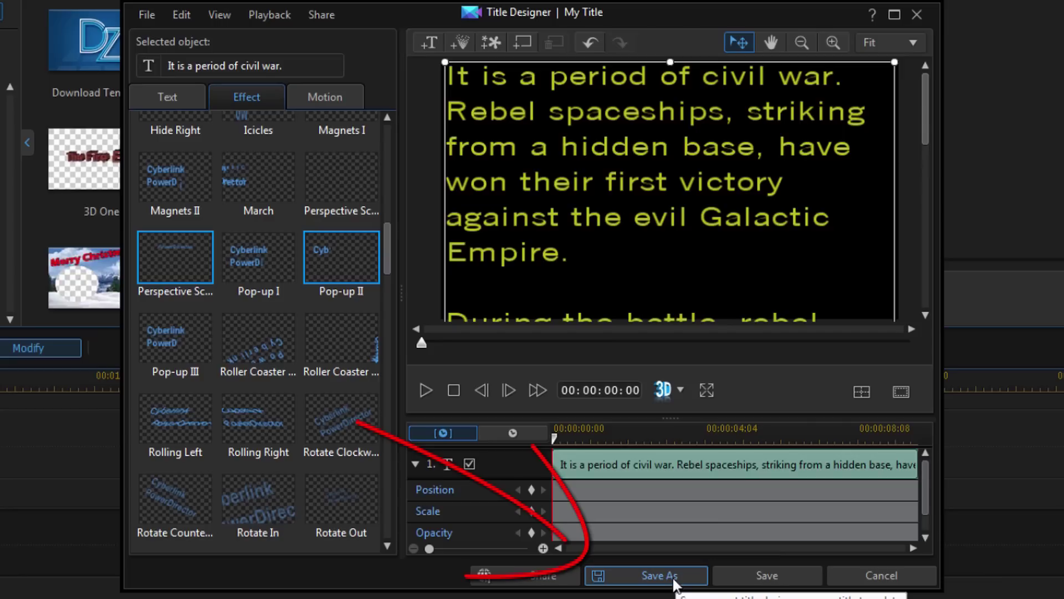
Skip saving as a template, then save the crawl title and close the Title Designer
click(643, 583)
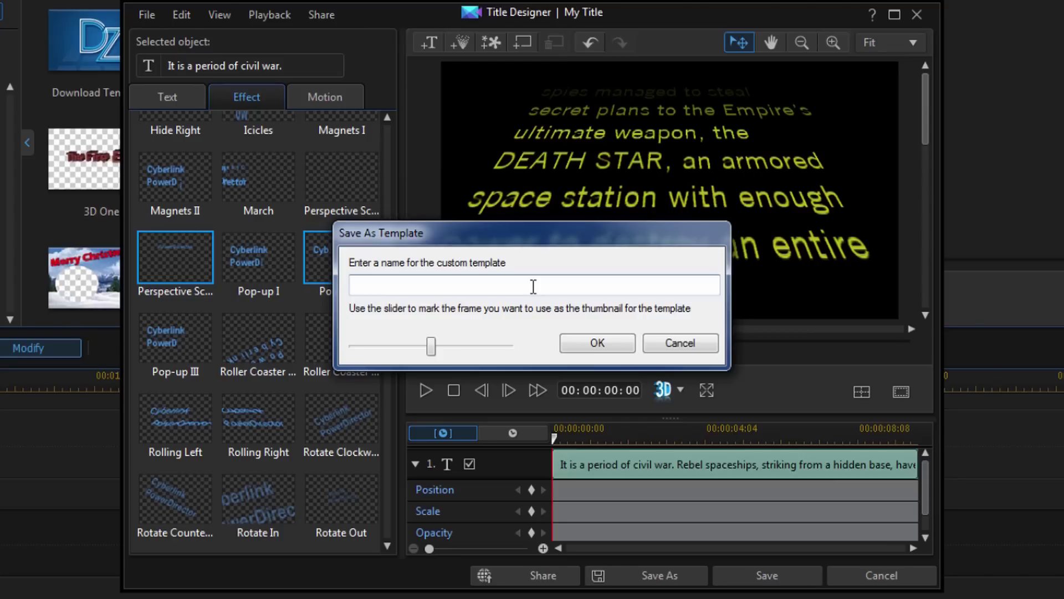
click(671, 344)
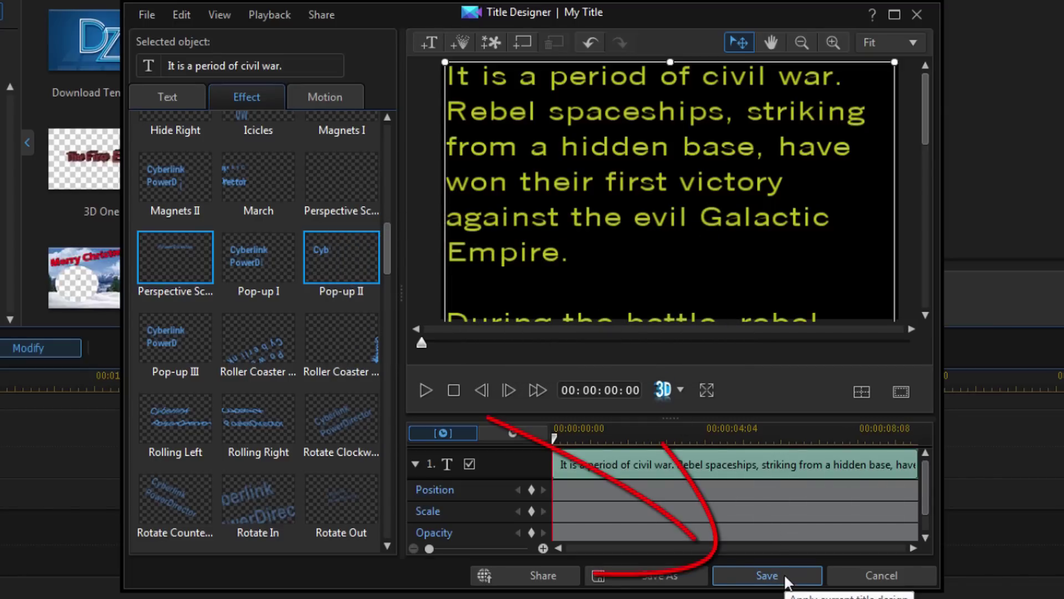
click(767, 575)
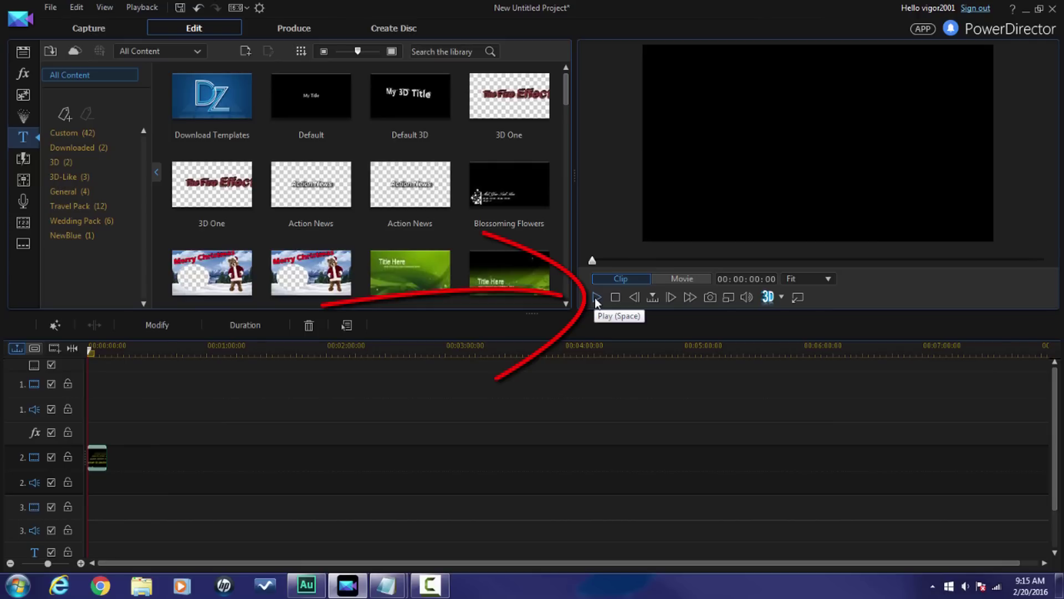
Stretch the crawl title clip on track 2 so it ends at 00:00:43:20
click(597, 298)
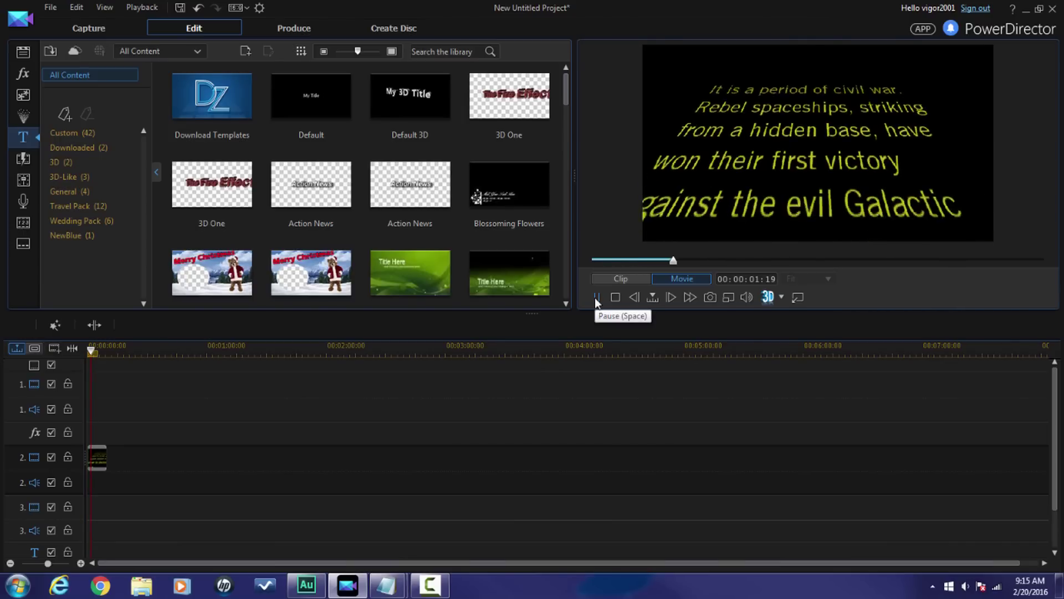
click(596, 298)
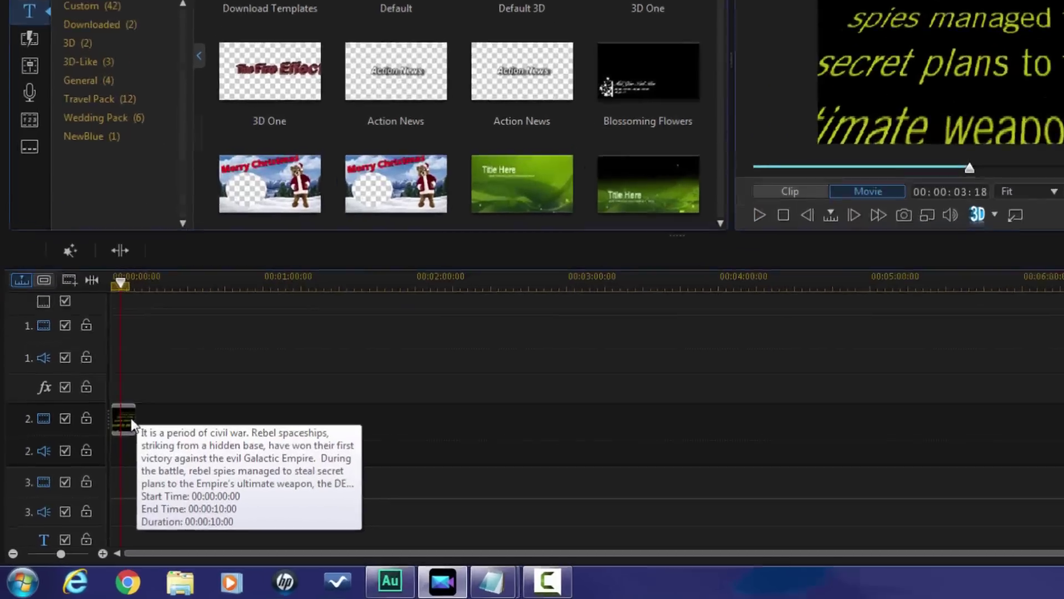
click(103, 457)
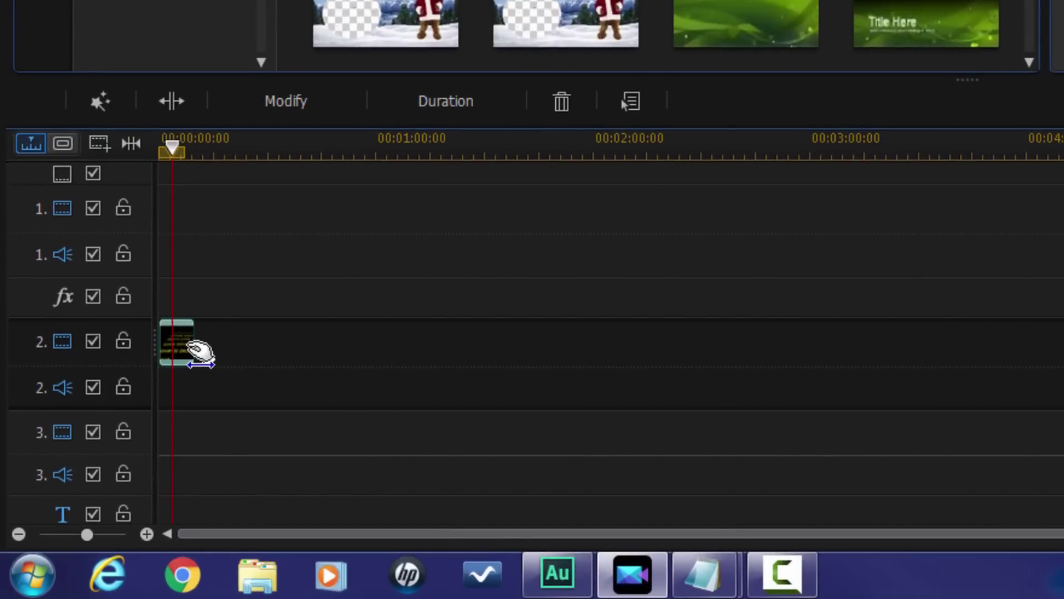
click(200, 351)
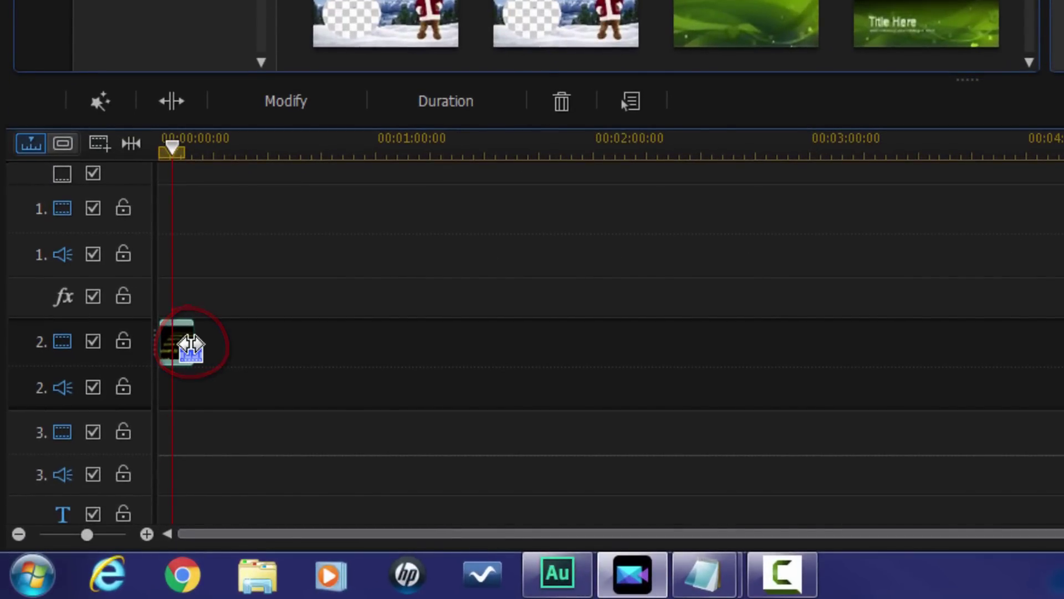
drag(203, 353, 320, 377)
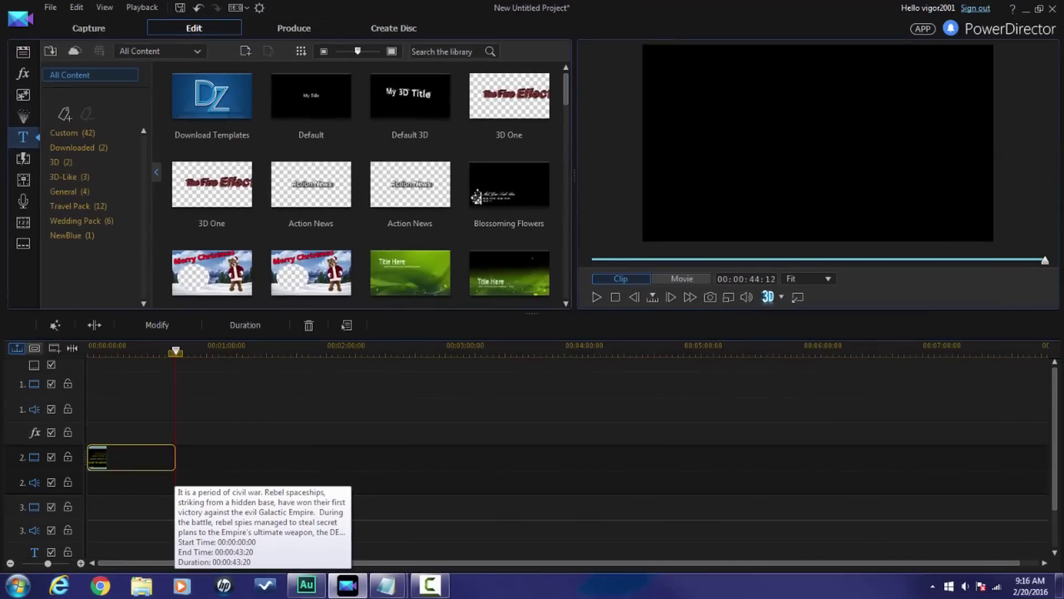
drag(215, 351, 177, 366)
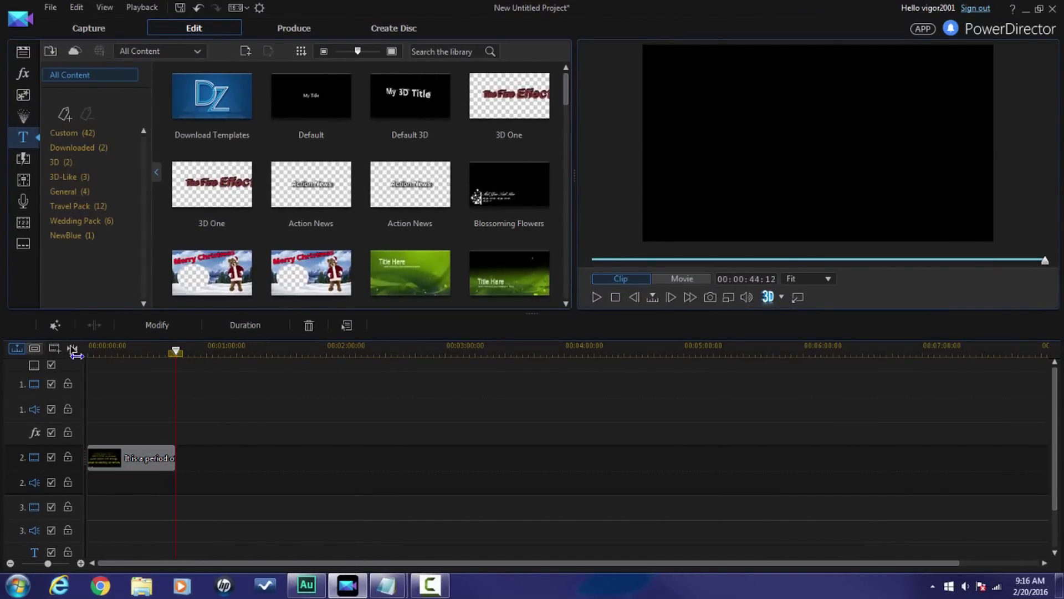
Play the movie from the beginning to preview the crawl, pausing around 00:00:08:08
click(515, 385)
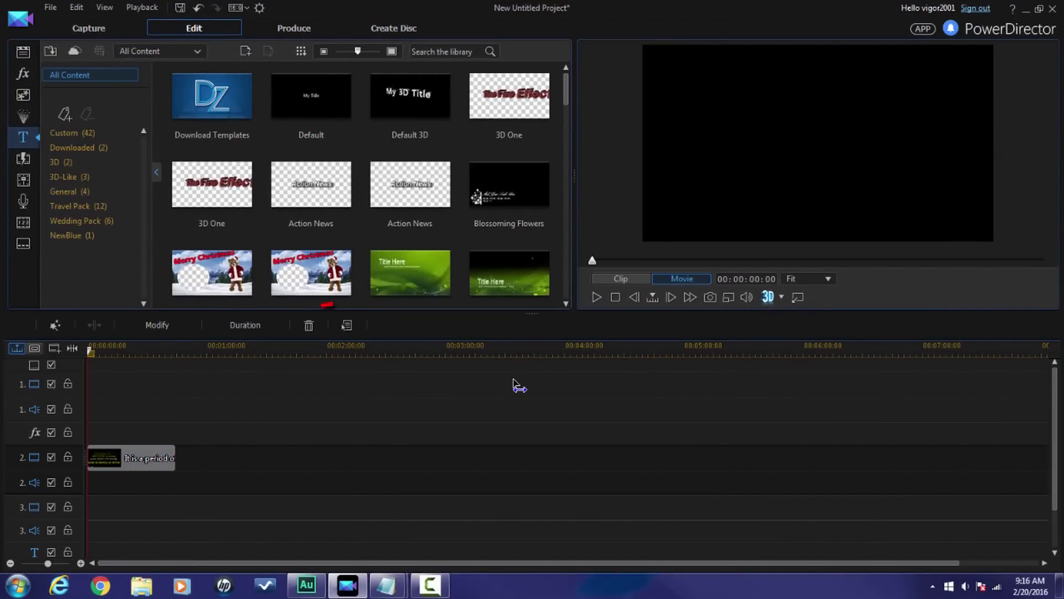
click(596, 298)
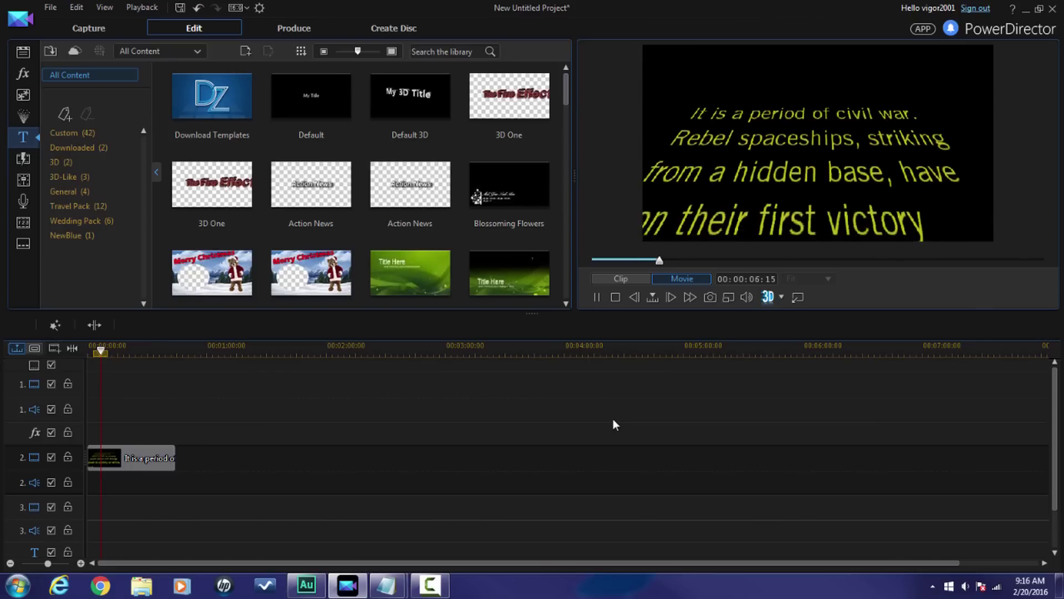
click(597, 297)
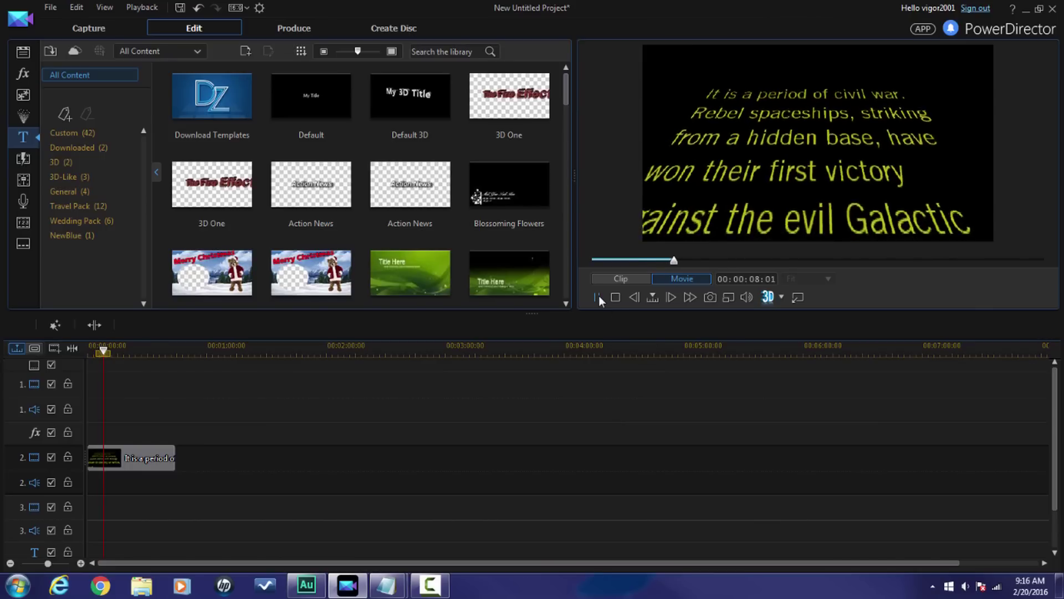
Drag starfield 1.mpg from the Media Room library onto video track 1
click(22, 56)
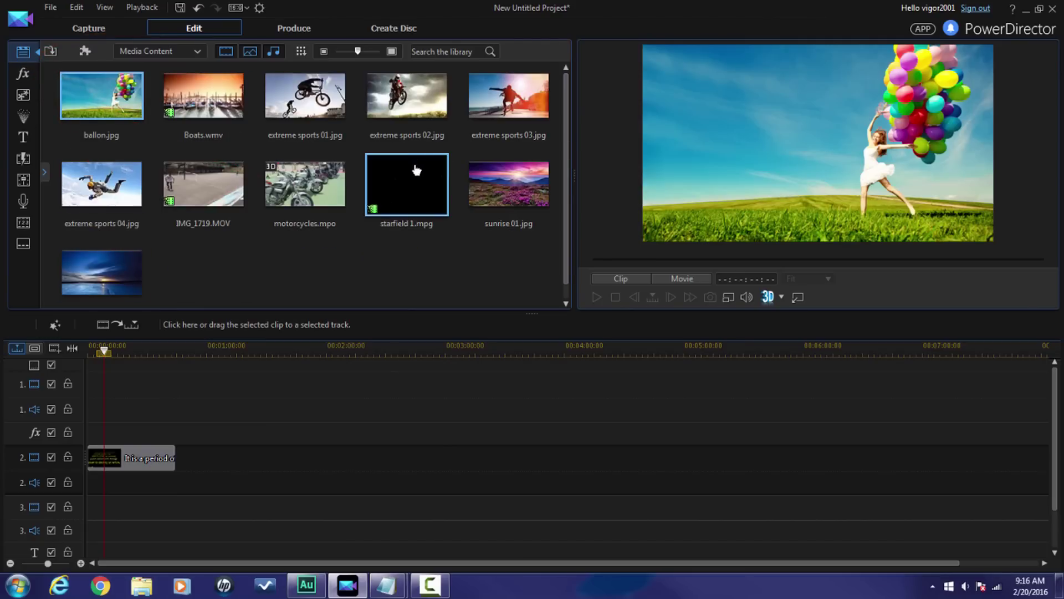
mouse_move(415, 176)
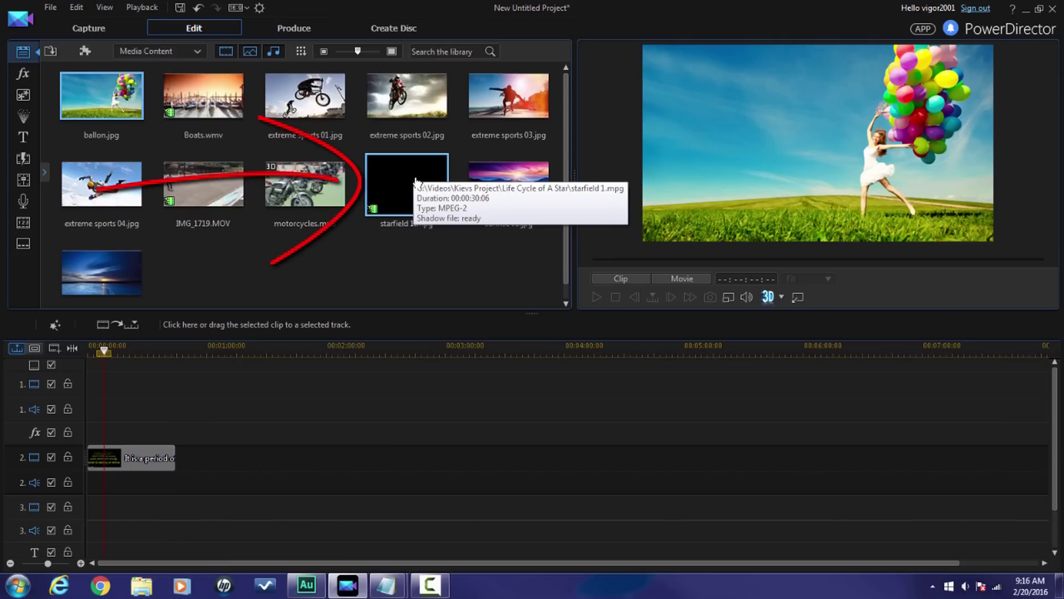
mouse_move(415, 180)
mouse_down()
mouse_move(154, 399)
mouse_move(106, 405)
mouse_move(150, 430)
mouse_up()
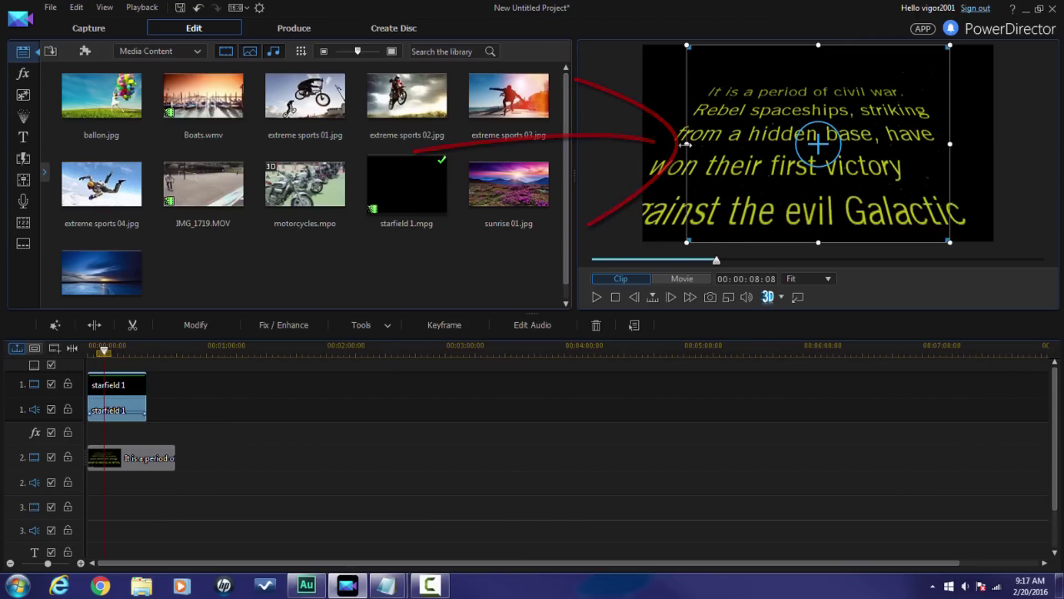
Stretch the starfield clip's left and right sides out to the frame edges in the preview
drag(686, 145, 646, 146)
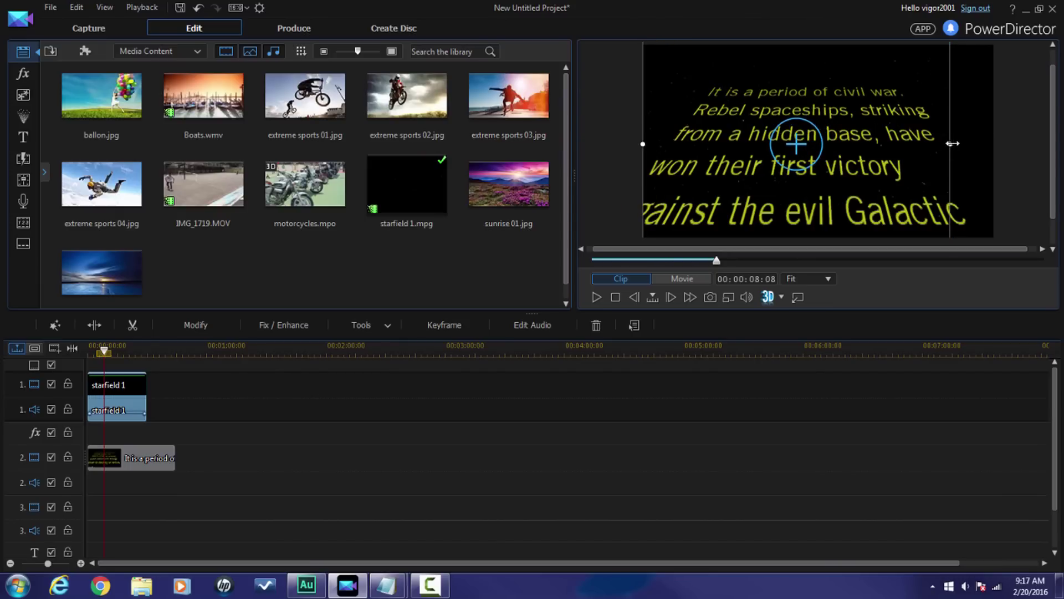
drag(953, 144, 987, 156)
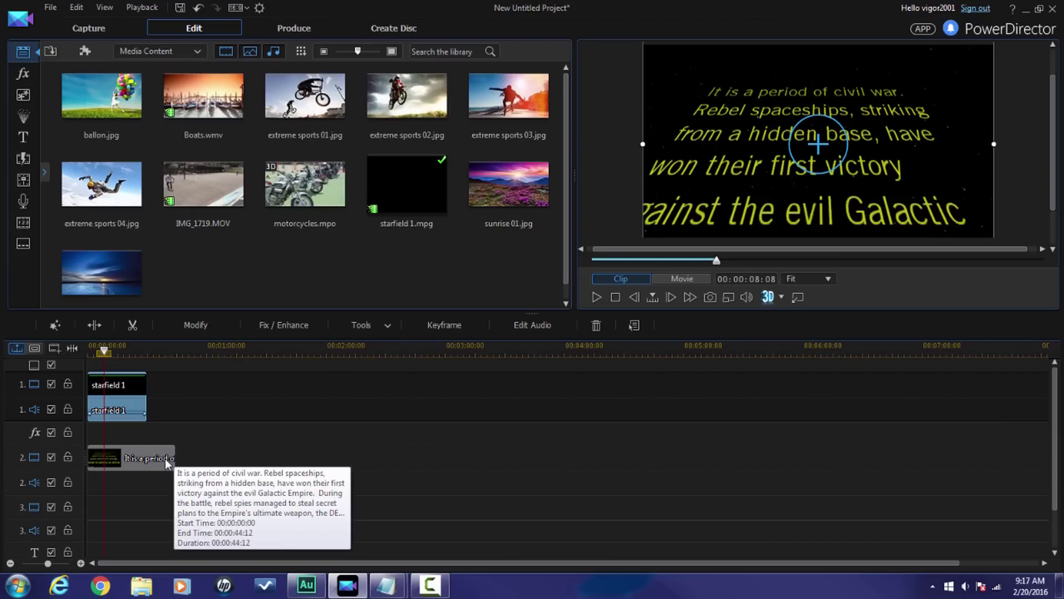
Copy the starfield 1 clip and paste-insert a second copy on track 1
right_click(118, 386)
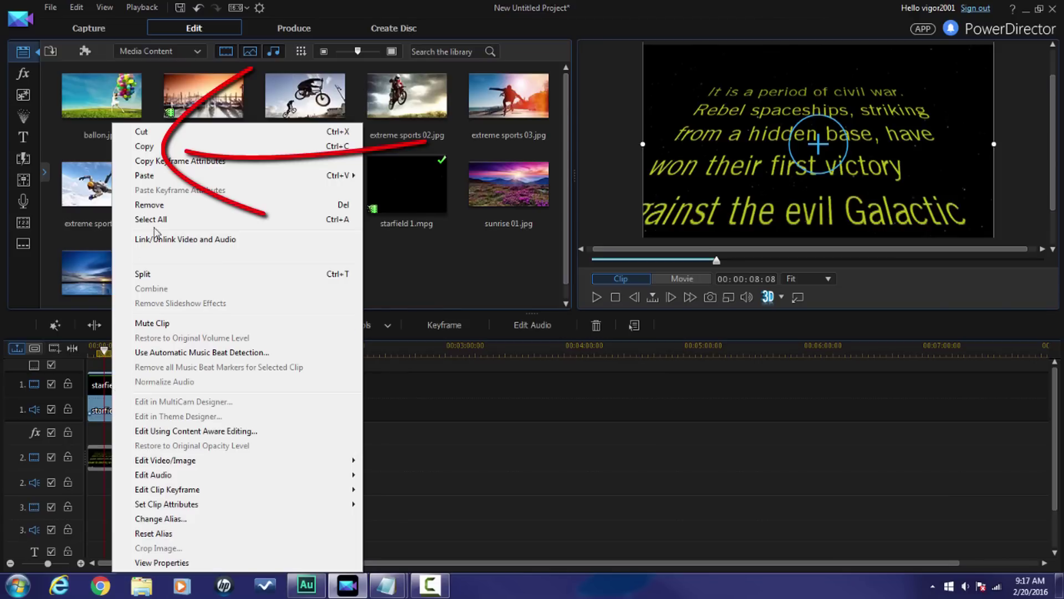
click(144, 147)
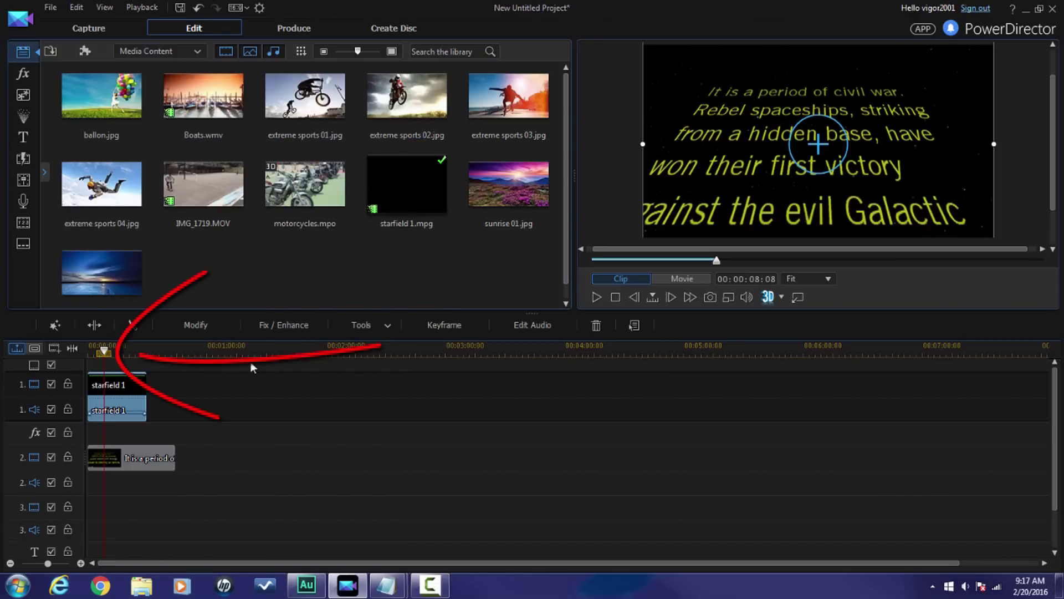
mouse_move(253, 348)
mouse_down()
mouse_move(103, 355)
mouse_move(162, 352)
mouse_up()
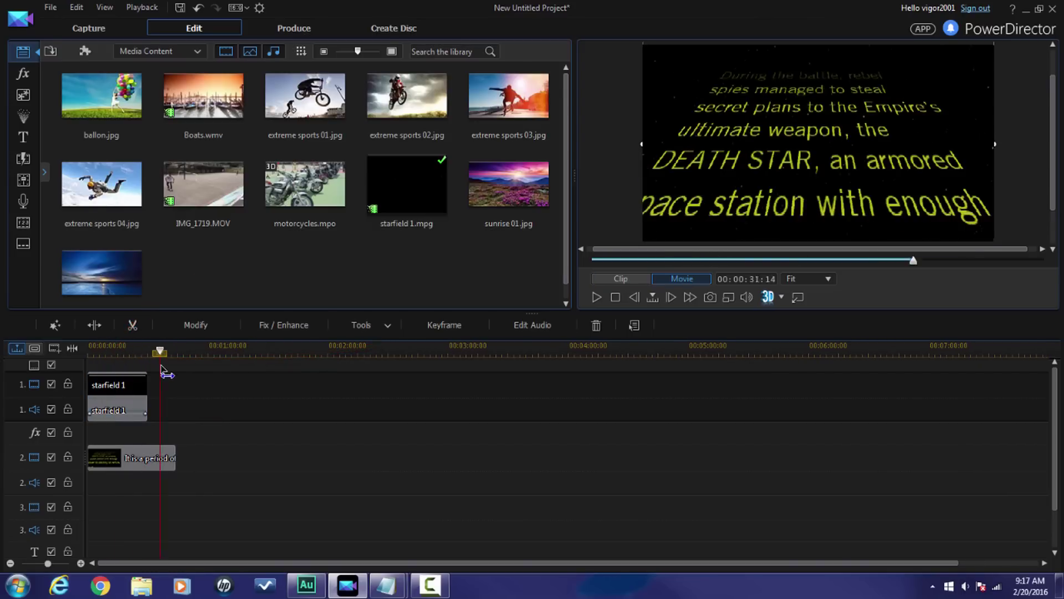
right_click(203, 386)
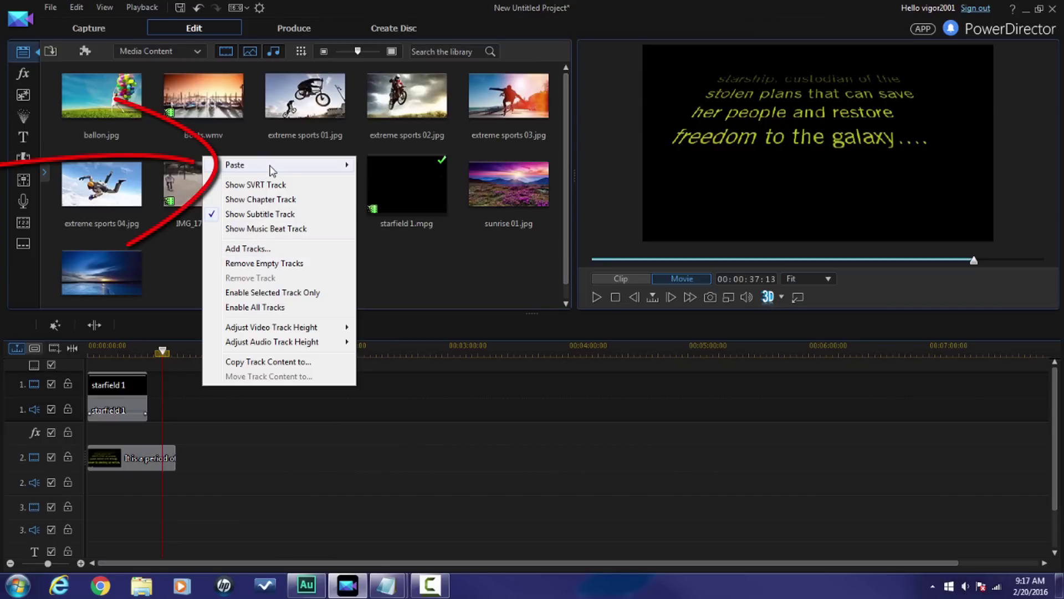
mouse_move(266, 166)
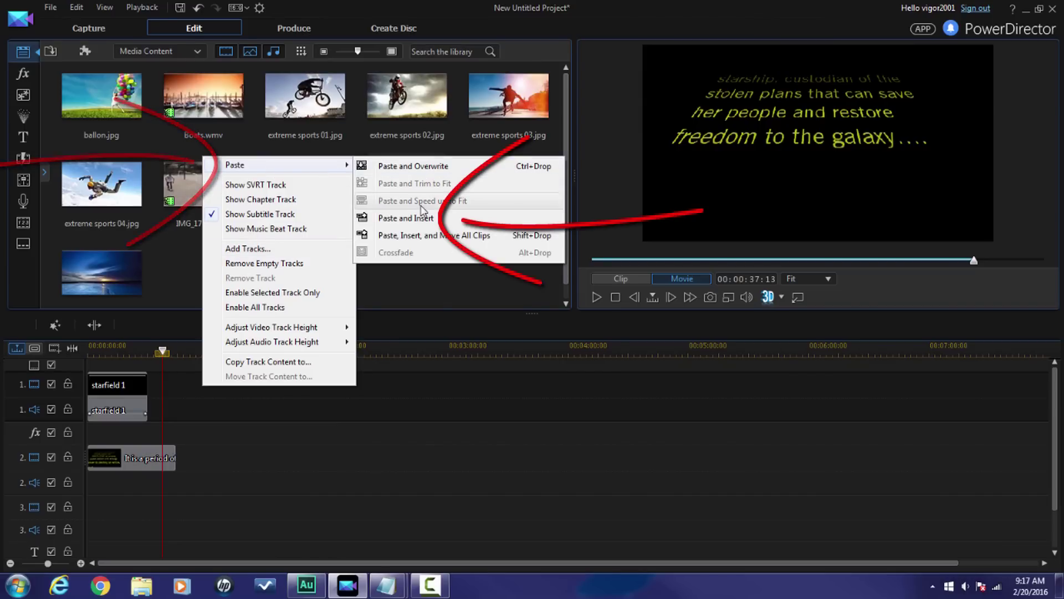
click(421, 218)
Butt the copy against the first clip, split it at the title's end, and delete the overhang
click(209, 383)
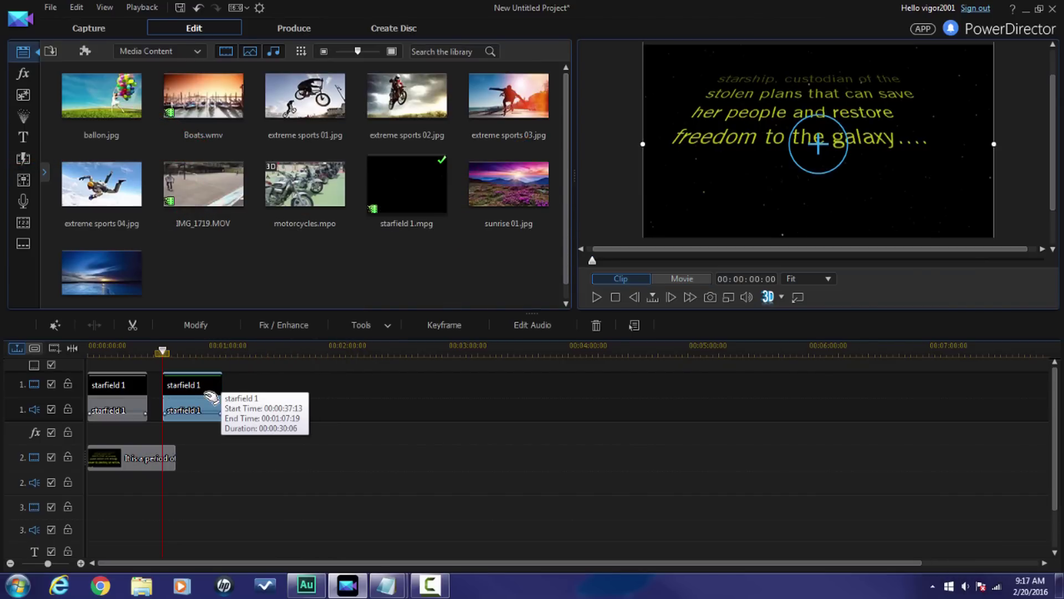
click(206, 387)
drag(205, 388, 181, 388)
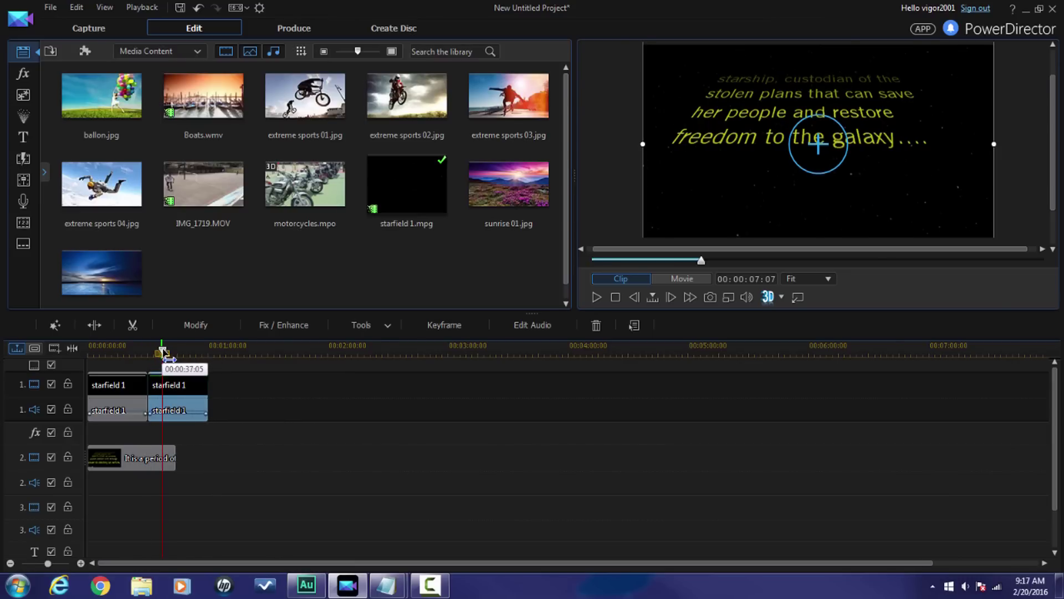
drag(162, 351, 177, 359)
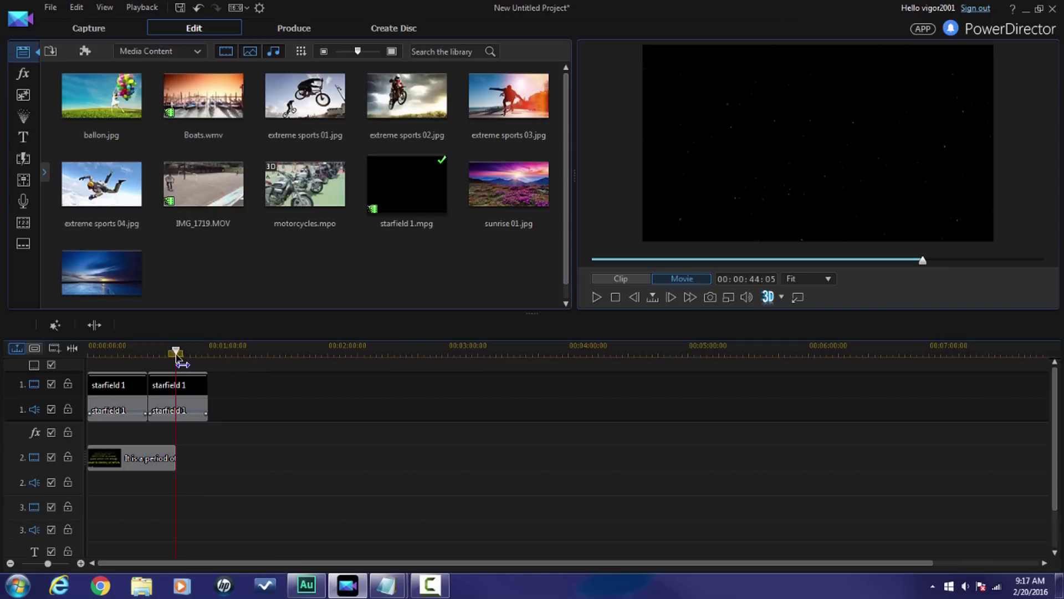
click(192, 396)
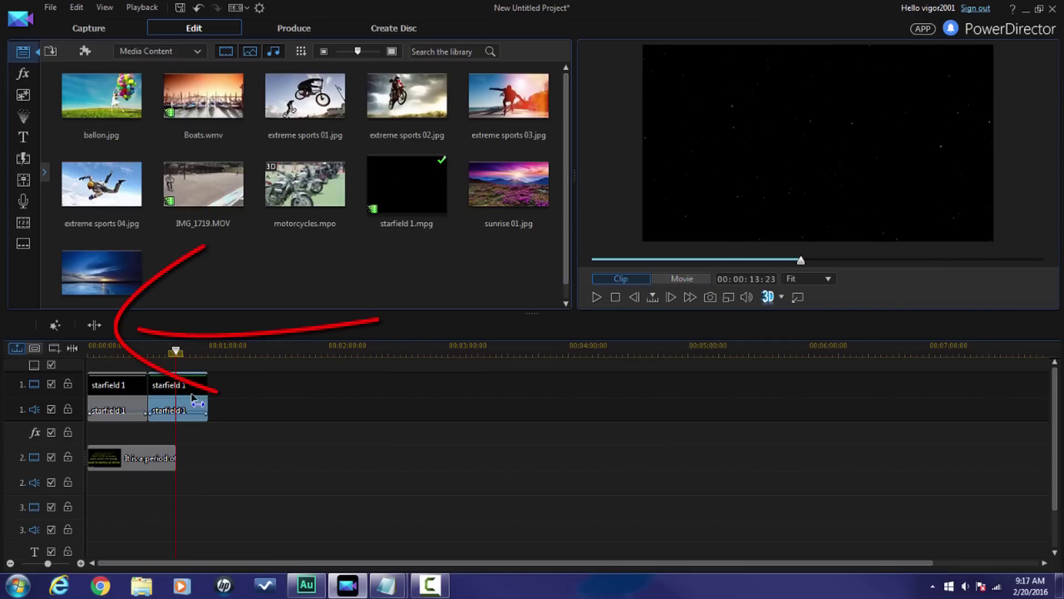
click(95, 324)
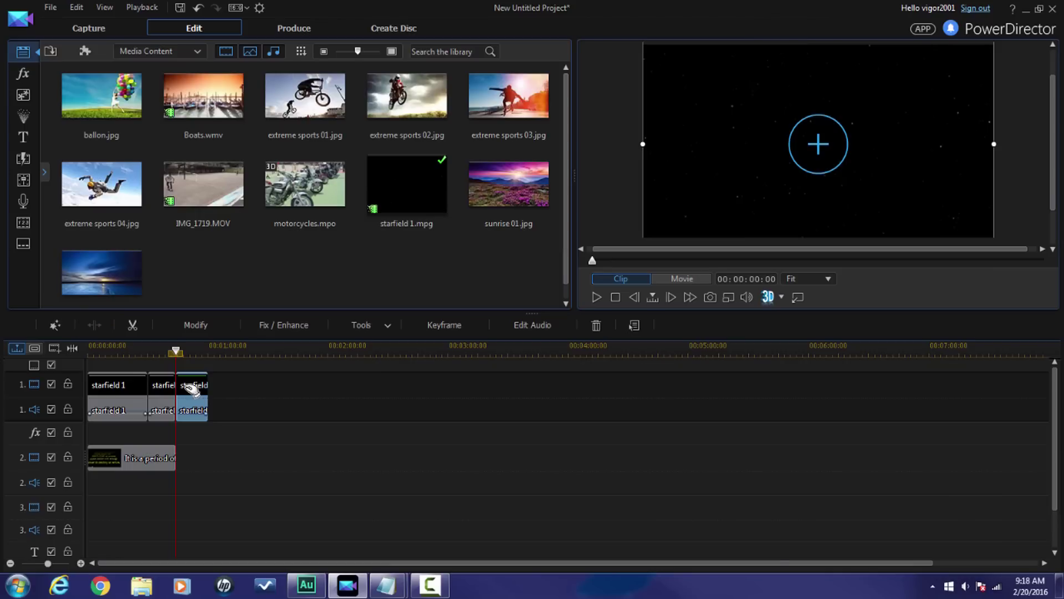
click(594, 325)
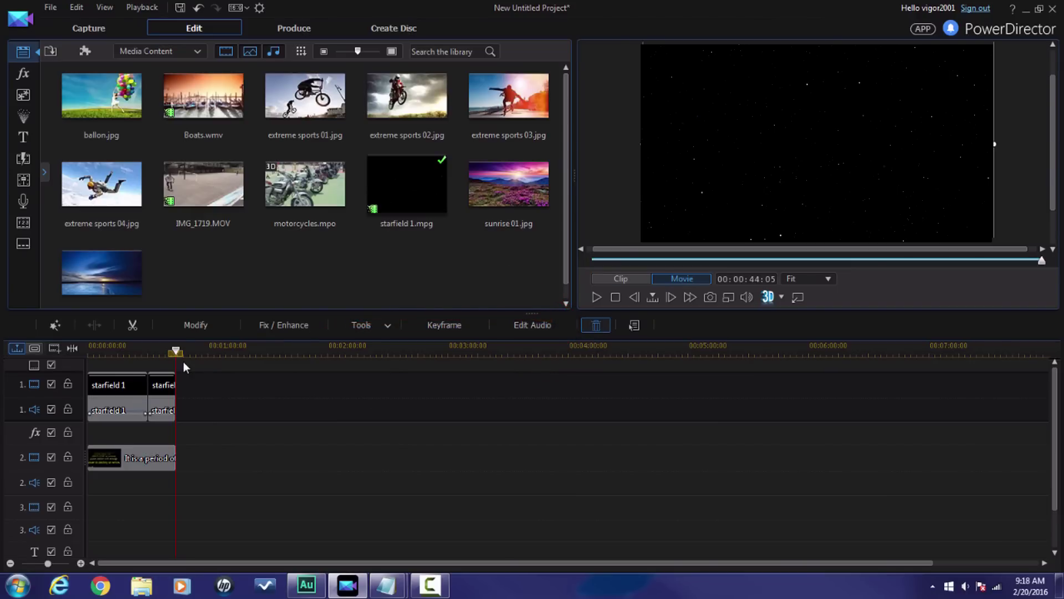
drag(177, 351, 89, 351)
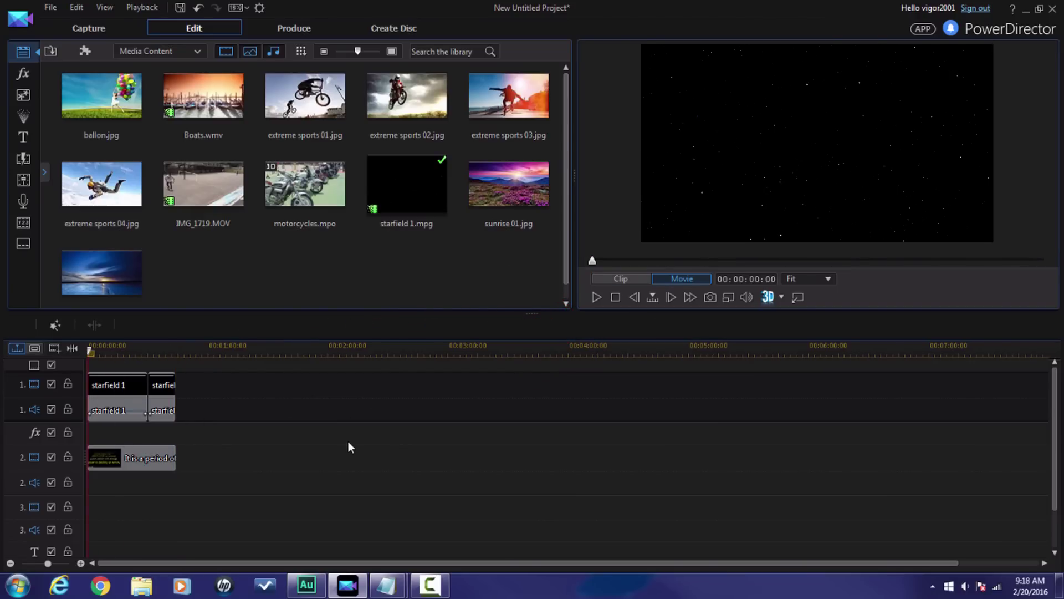